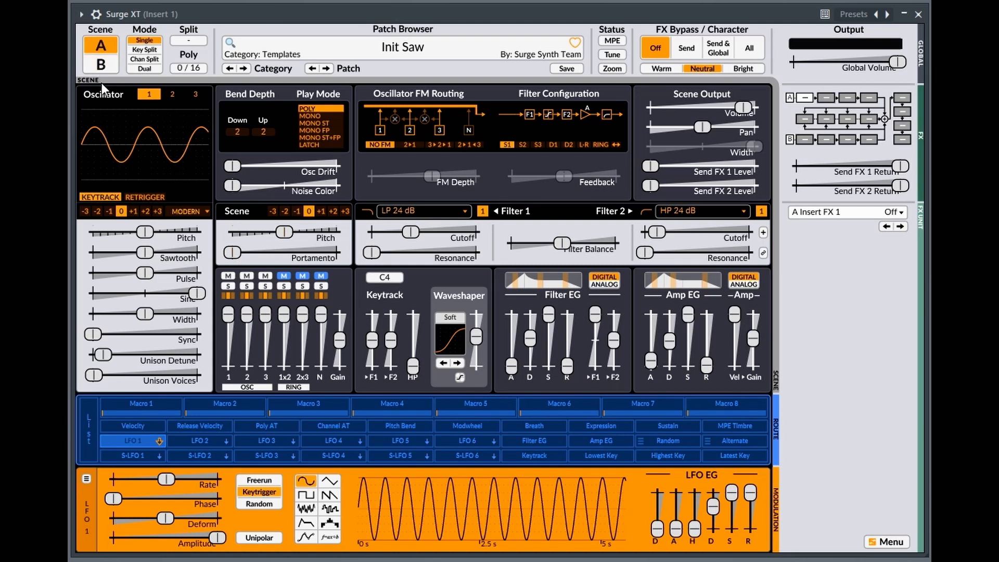
Check scene B, return to scene A and mute its oscillators 2 and 3.
left_click(103, 63)
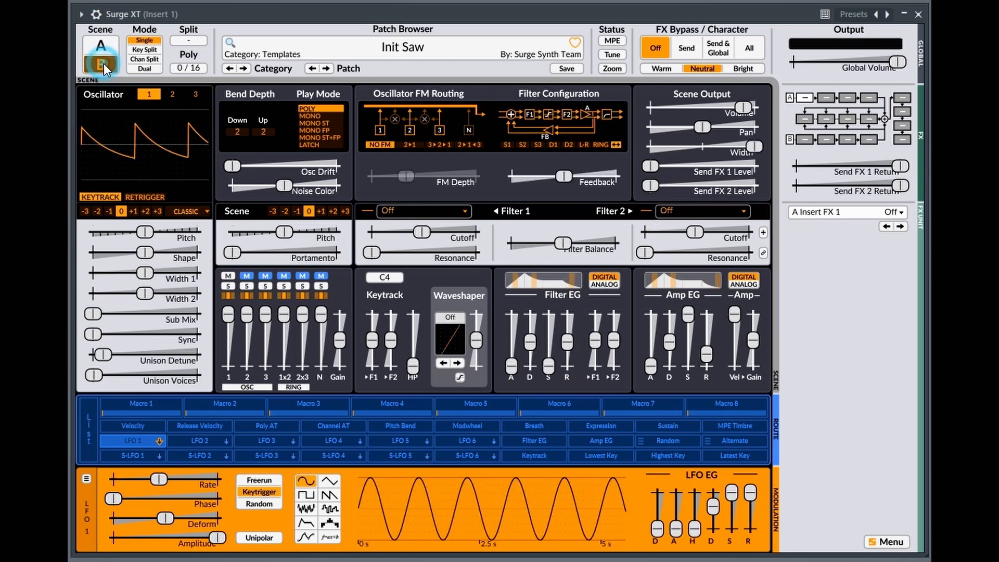
left_click(103, 46)
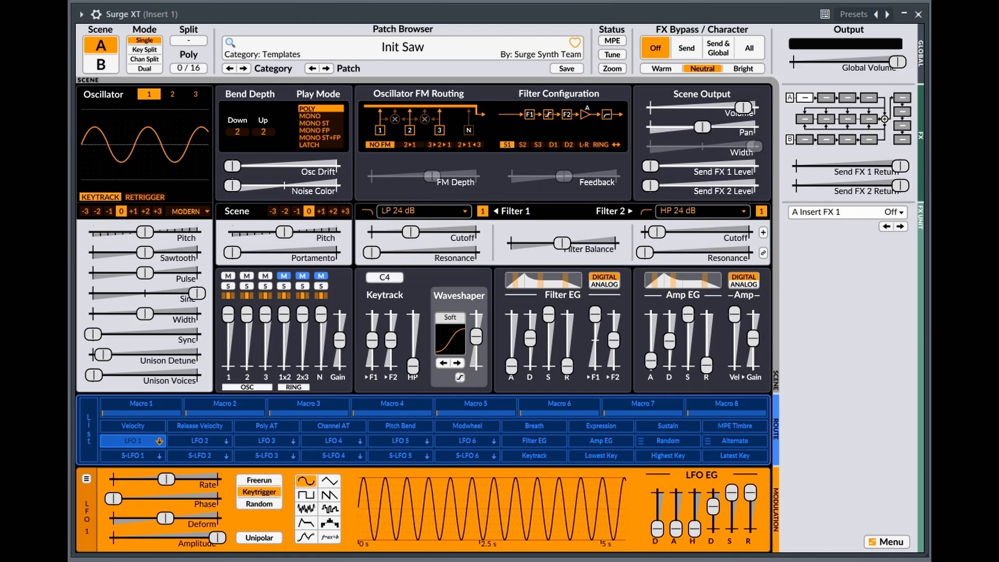
left_click(247, 276)
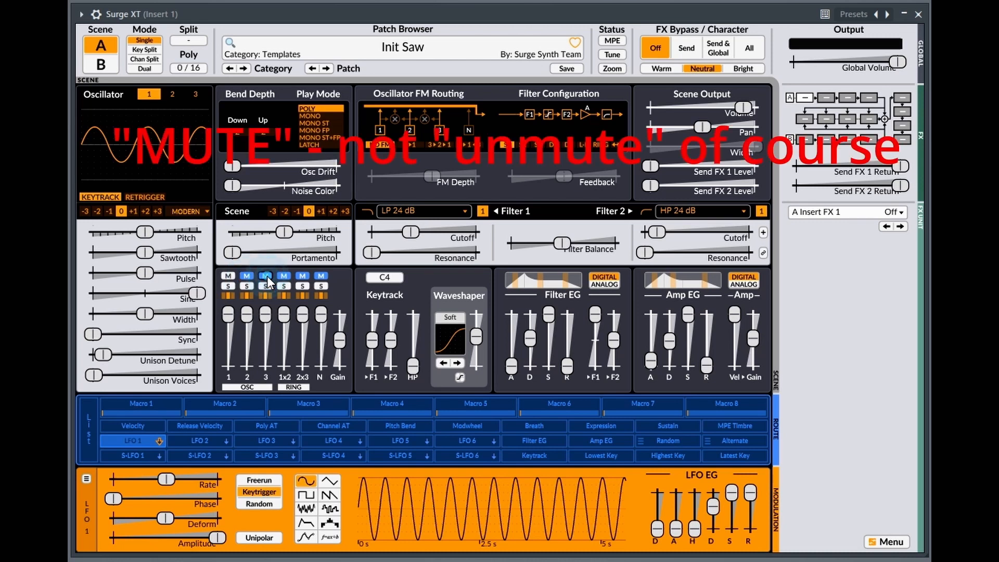
left_click(266, 276)
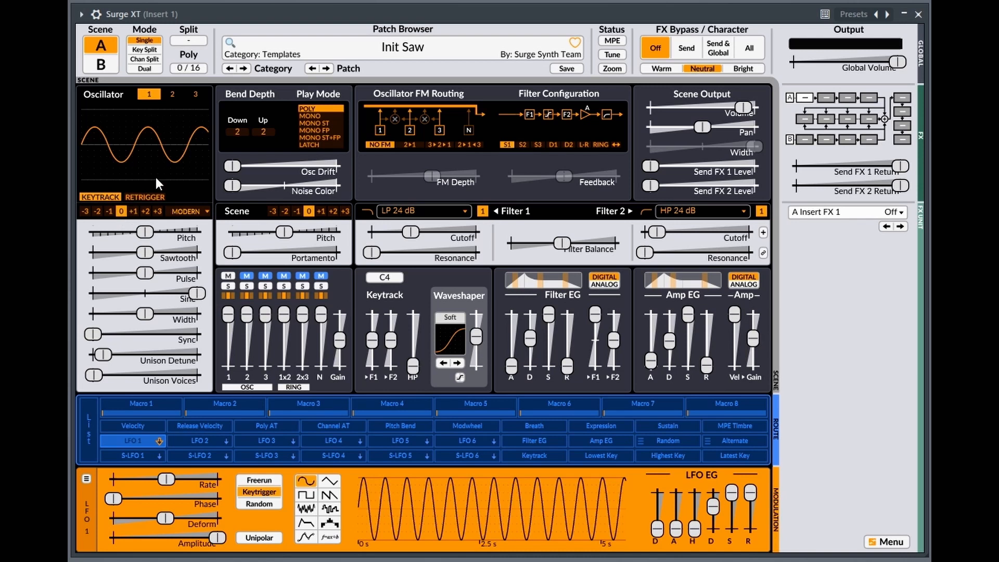
Review the settings of oscillators 2 and 3 in scene A and return to oscillator 1.
left_click(174, 95)
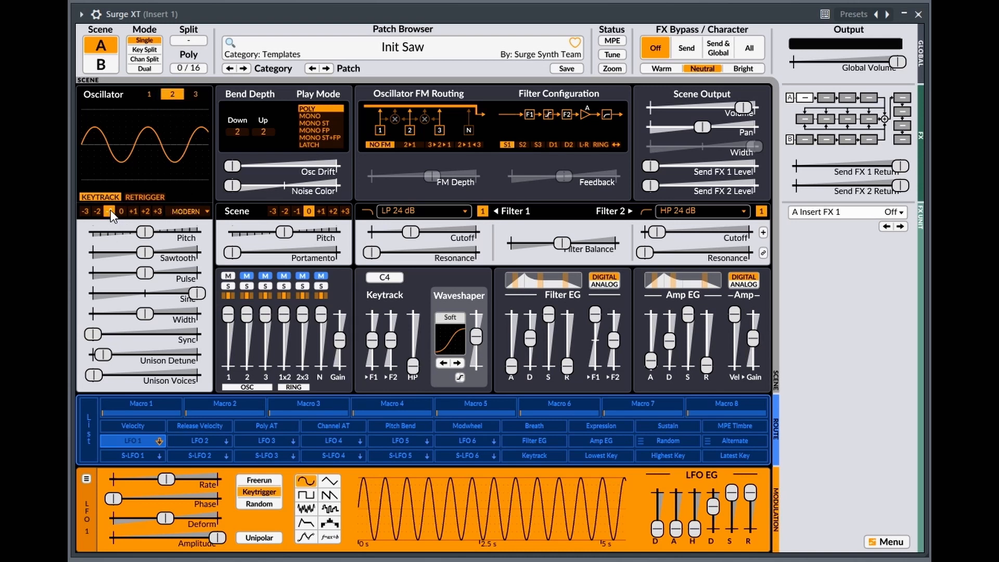
left_click(196, 96)
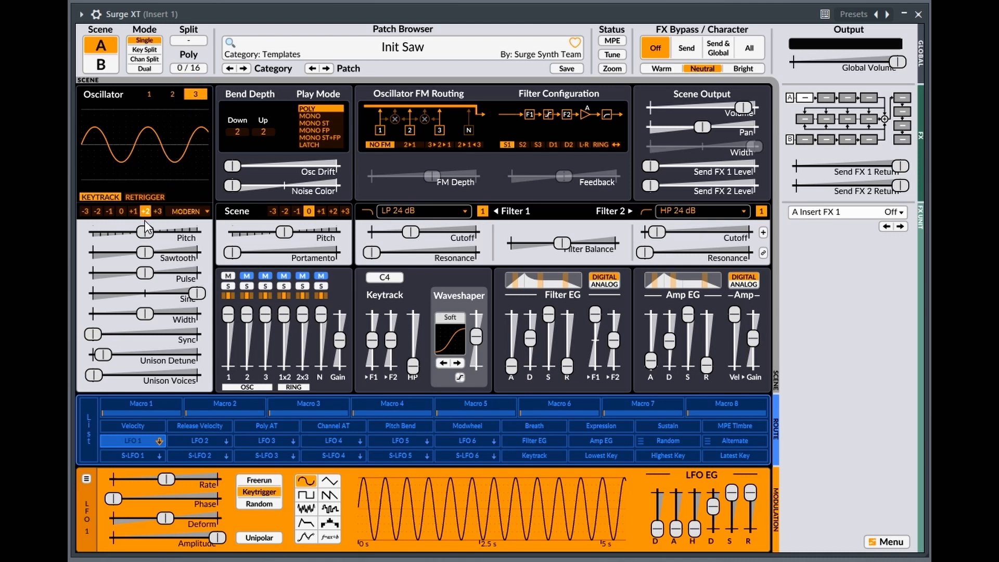
left_click(148, 97)
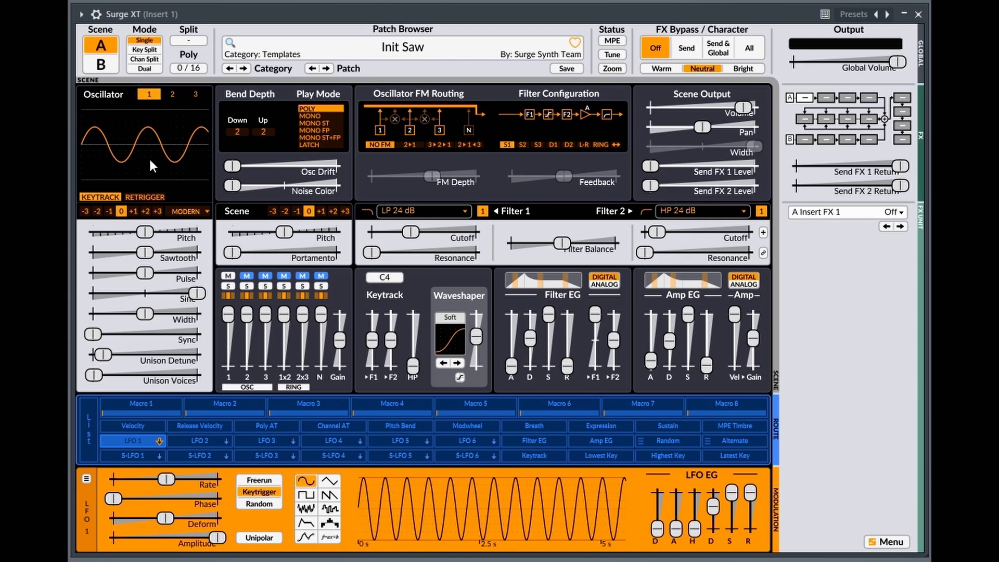
Set oscillator 1 to the Wavetable type and load VT FM 6 from the Venus Theory FM wavetables.
left_click(189, 211)
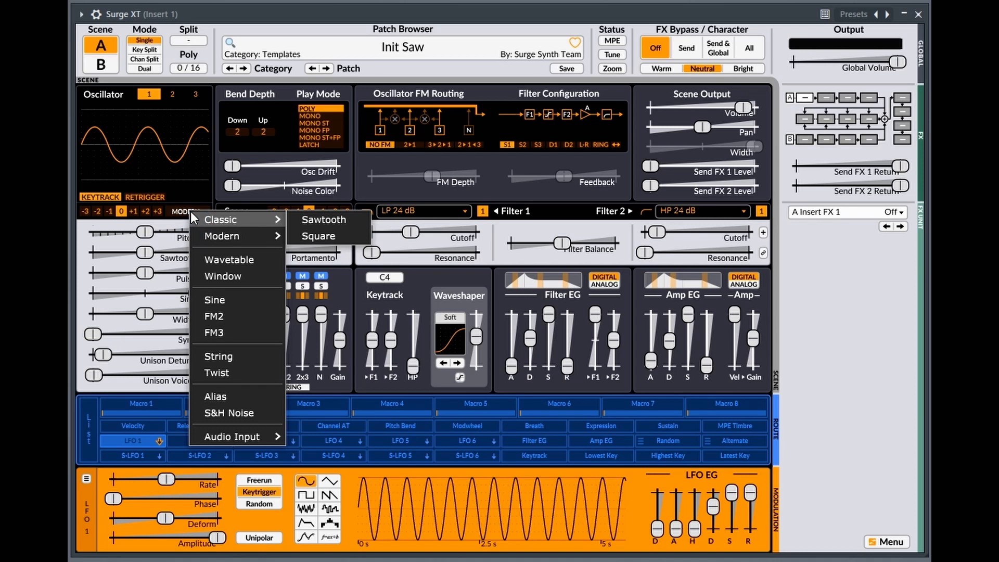
left_click(230, 258)
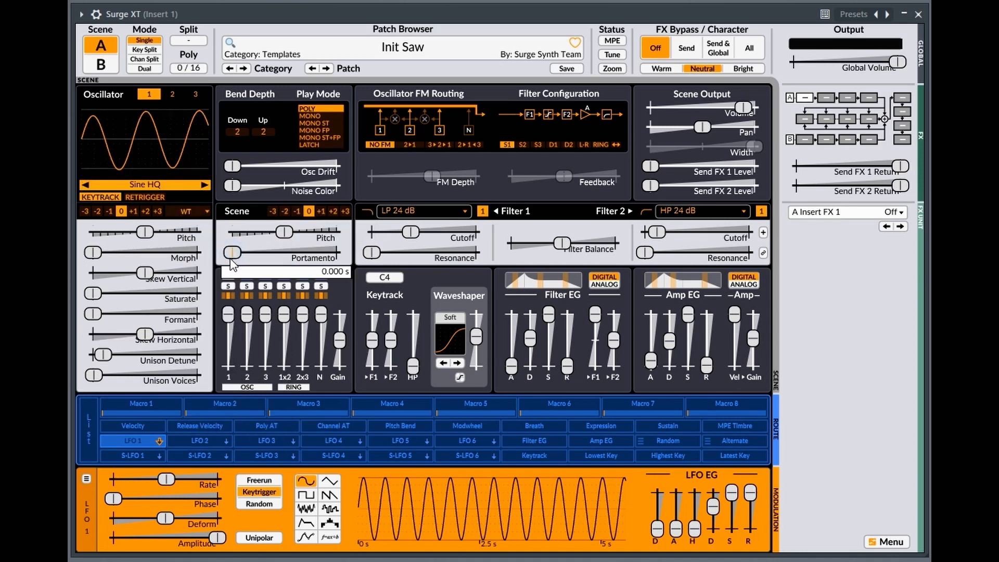
left_click(182, 185)
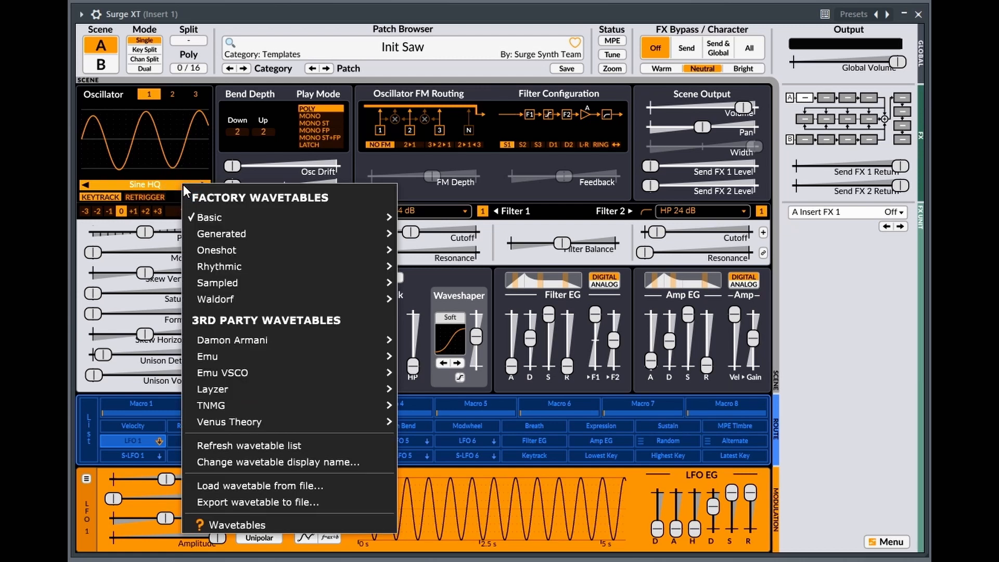
mouse_move(257, 266)
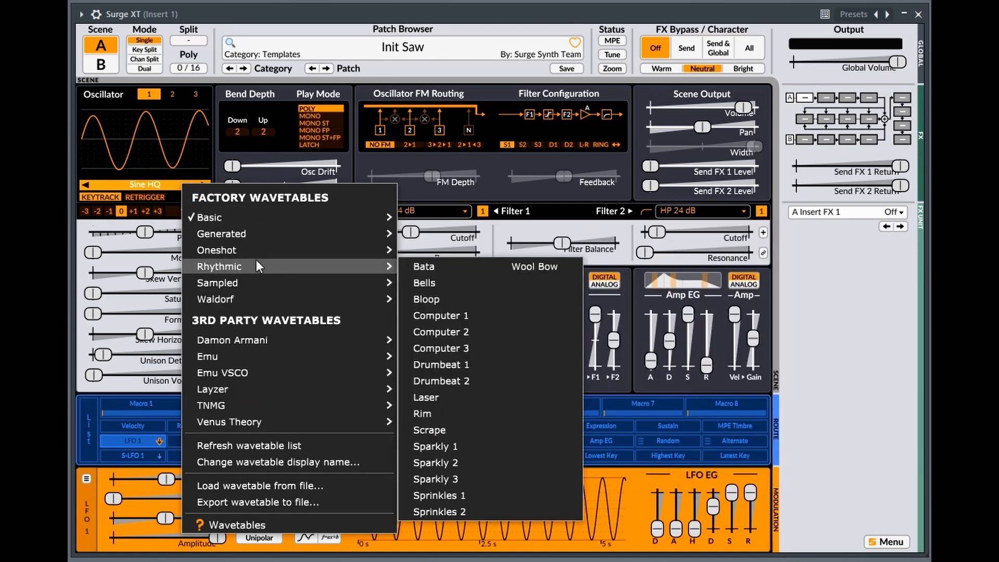
mouse_move(246, 426)
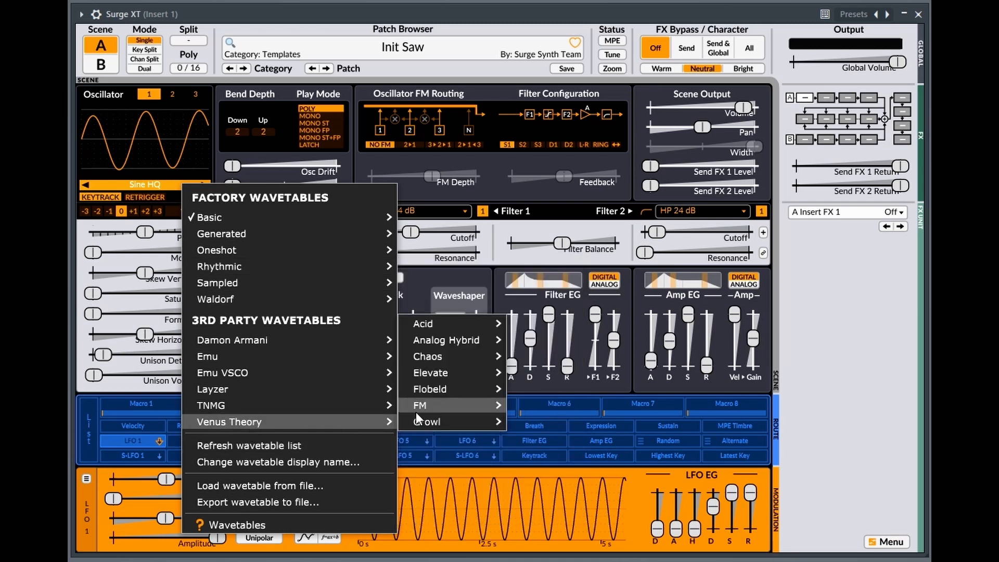
mouse_move(437, 406)
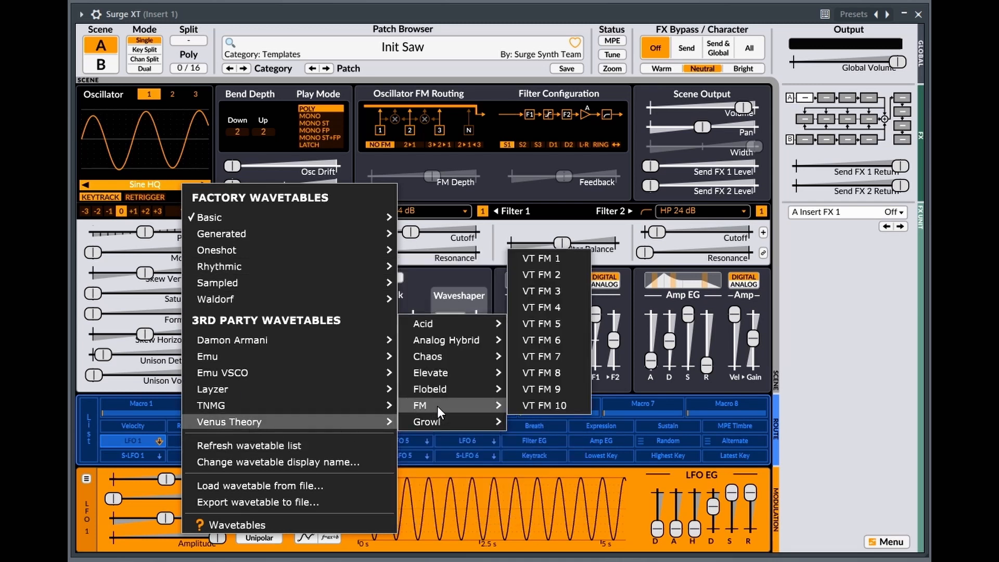
left_click(556, 341)
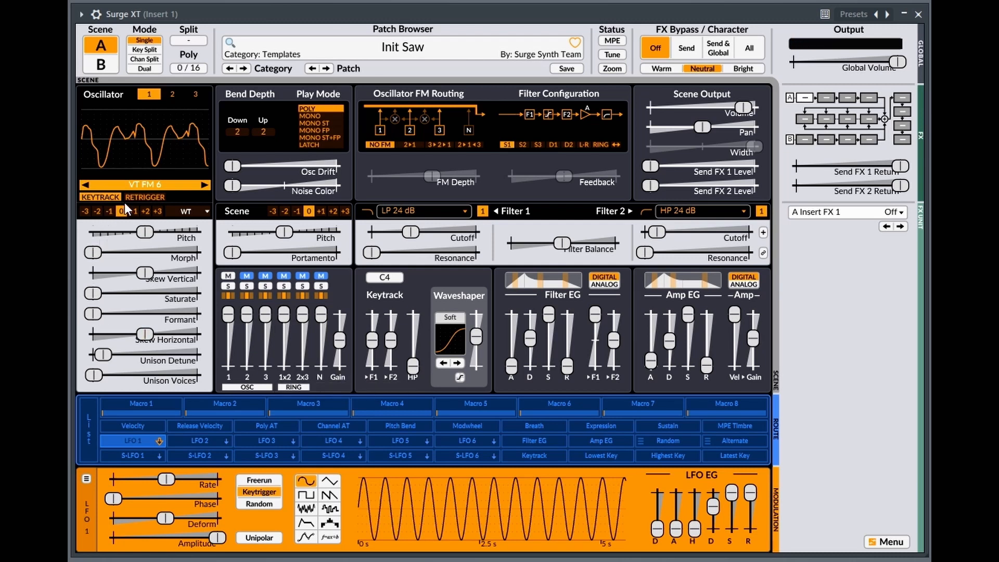
Set oscillator 2's octave to +2 and have oscillators 1 and 2 both unmuted.
left_click(171, 95)
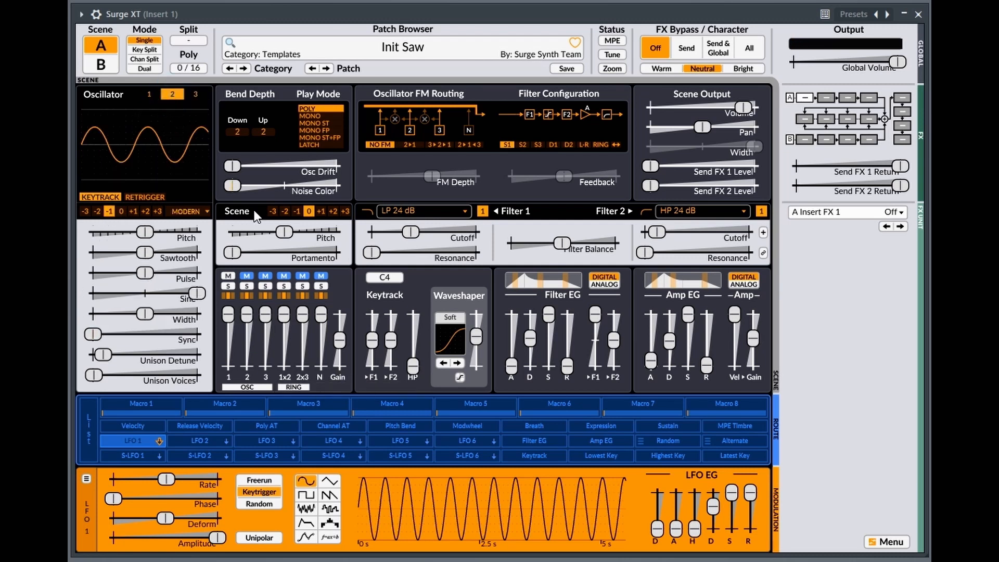
left_click(229, 275)
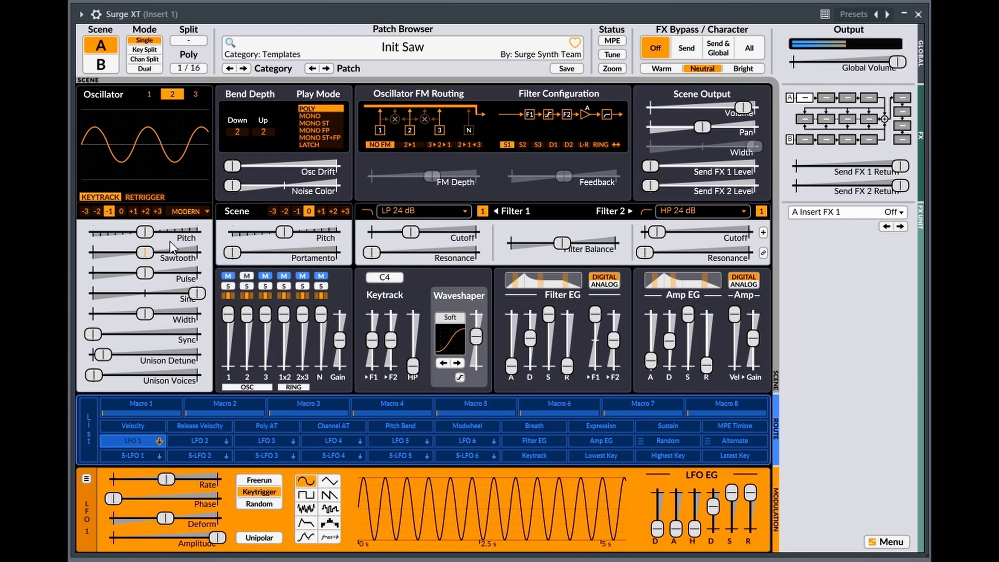
left_click(146, 211)
left_click(228, 276)
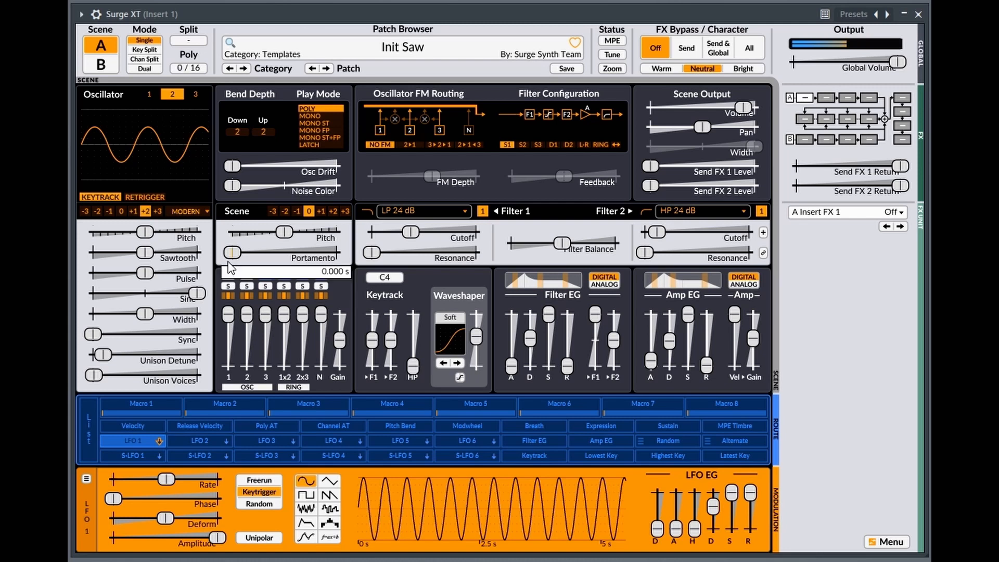
Switch oscillator 3 to the Classic type with the Square waveform.
left_click(196, 95)
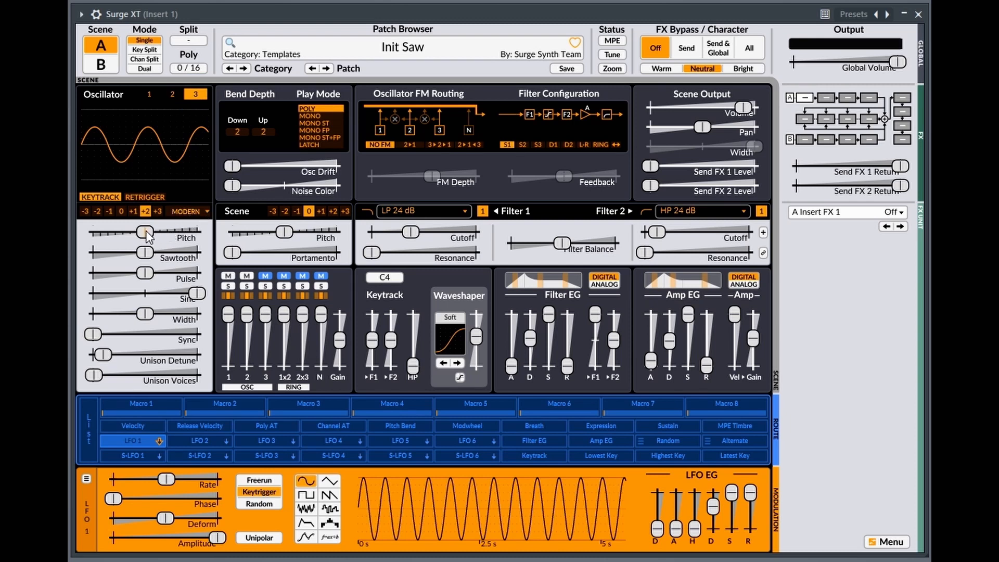
left_click(192, 209)
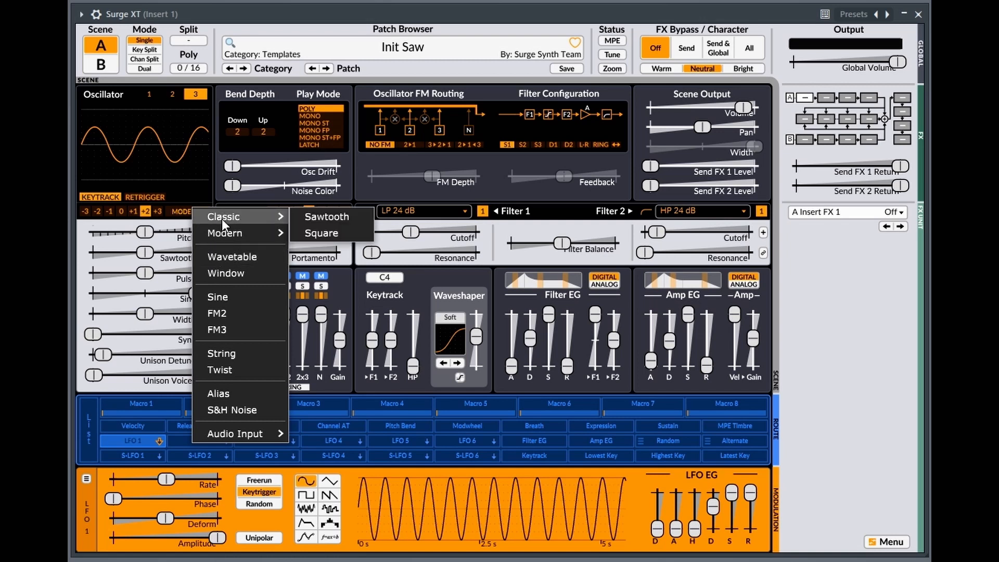
left_click(311, 233)
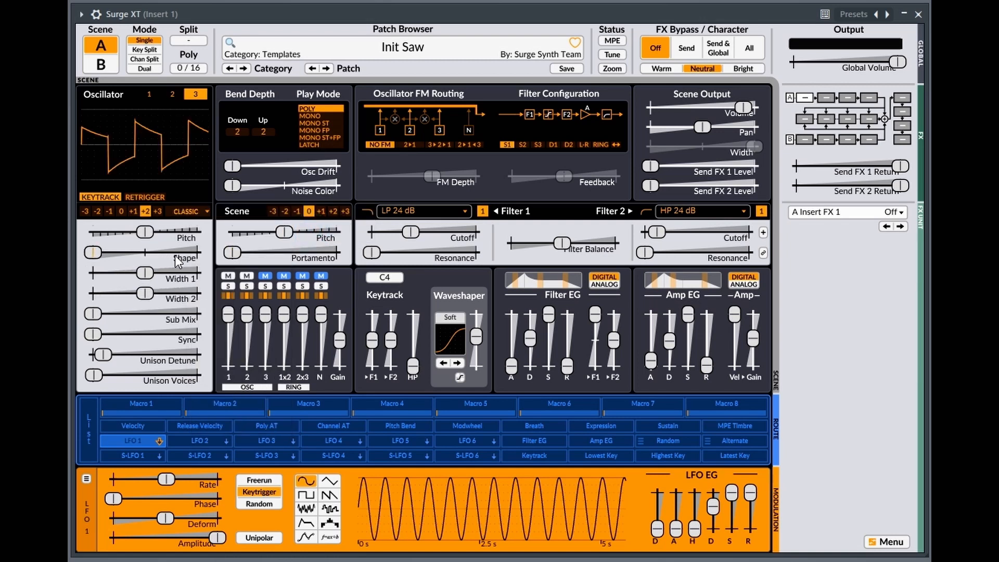
Set oscillator 3's octave to 0 and unmute all three oscillators.
left_click(264, 276)
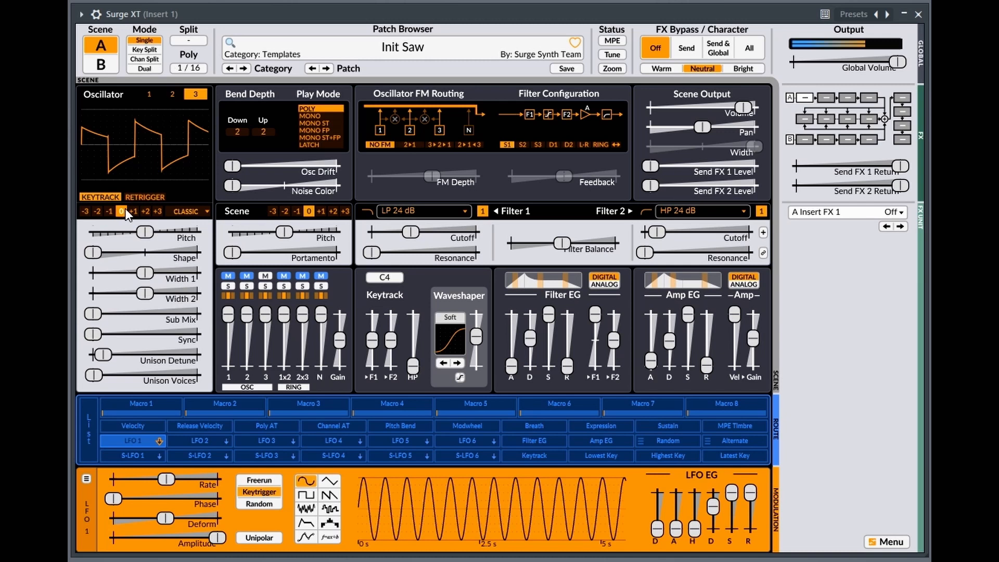
left_click(246, 276)
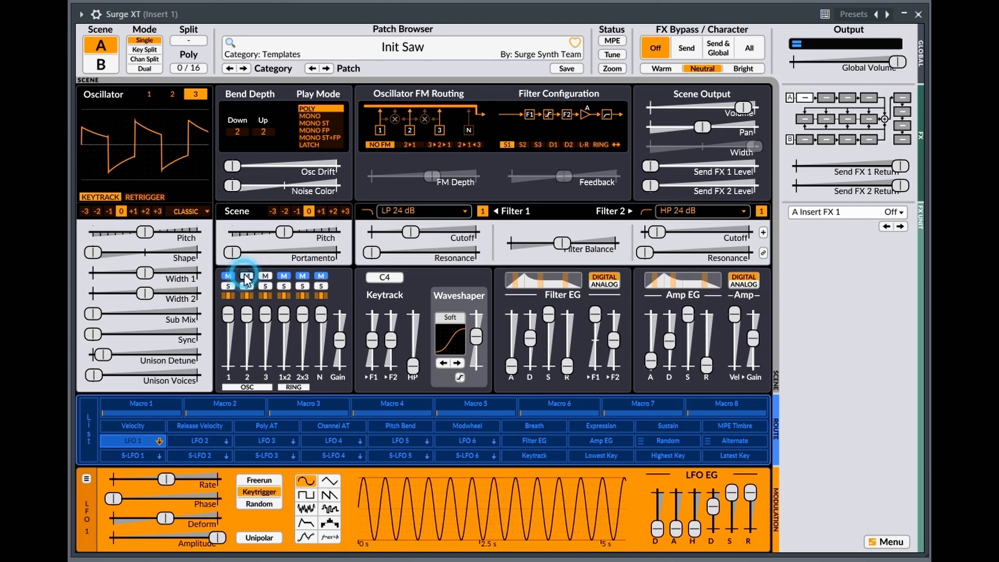
left_click(228, 278)
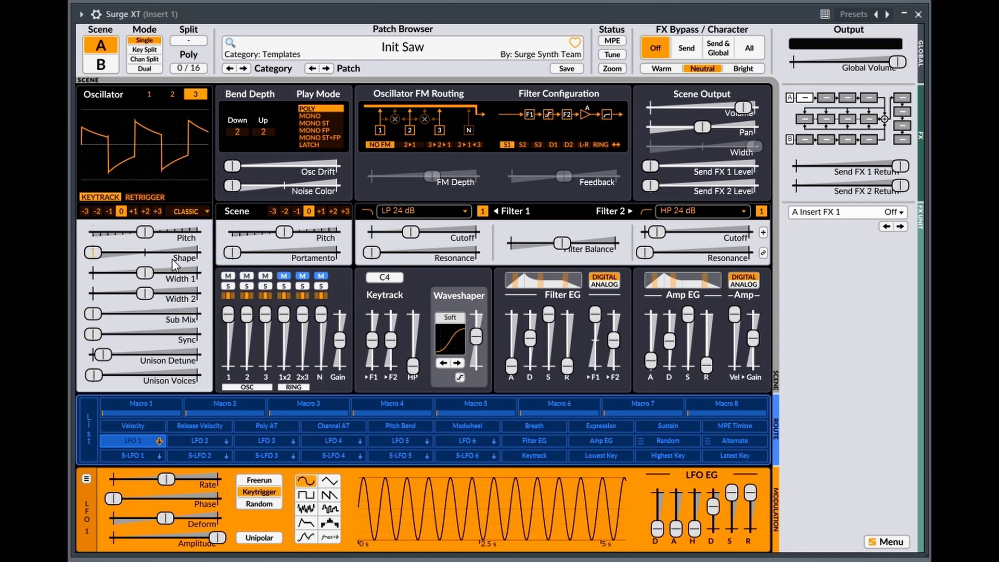
mouse_move(176, 259)
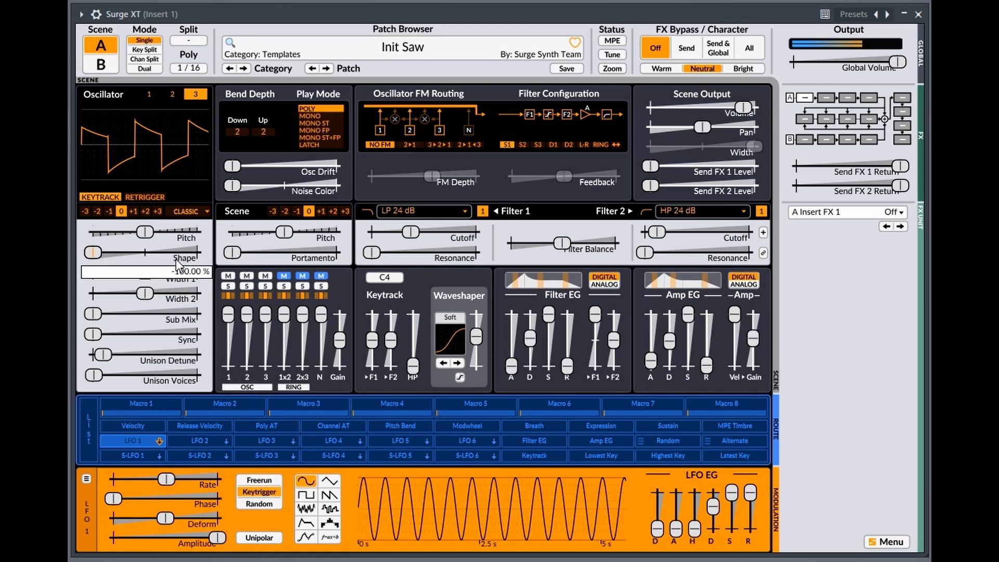
Raise the Unison Voices of oscillator 1 slightly and toggle that oscillator's mute.
left_click(148, 94)
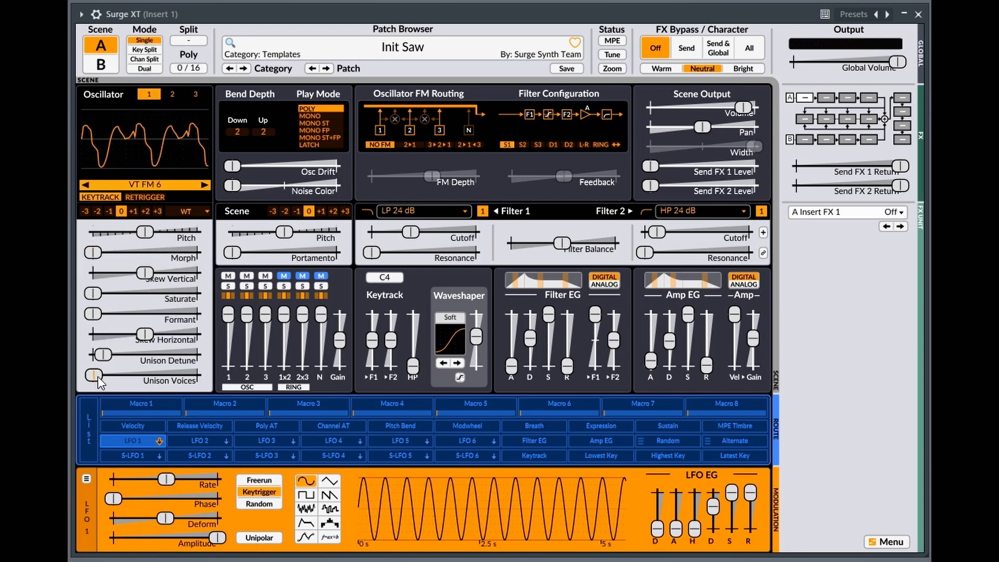
left_click_drag(97, 377, 102, 371)
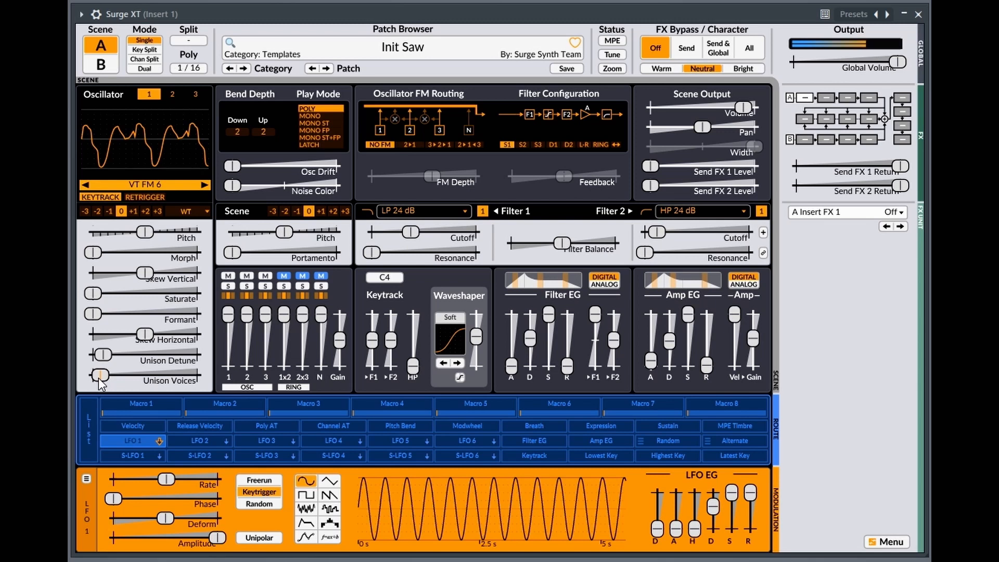
left_click(227, 277)
Switch to scene B and look through its oscillators.
left_click(103, 65)
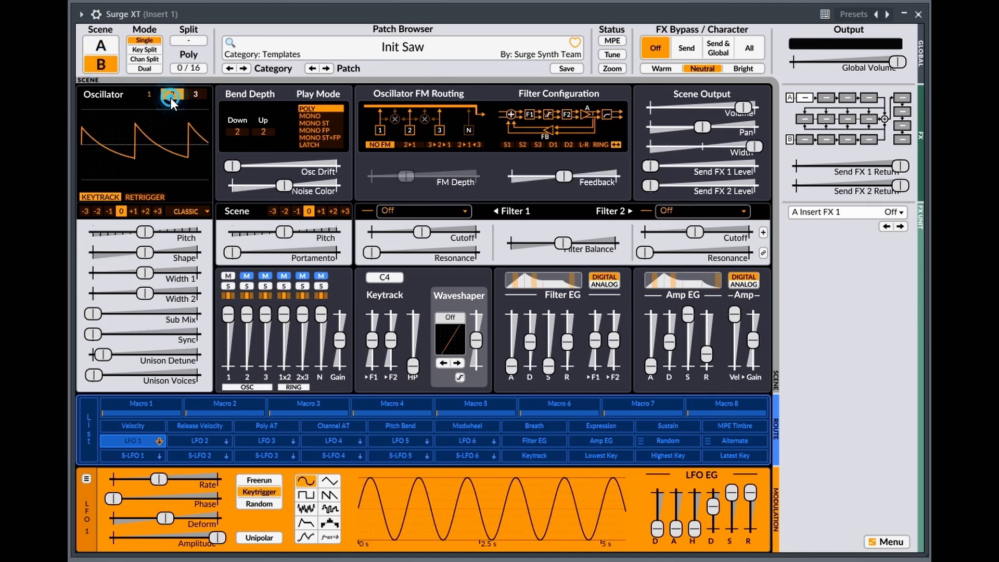
left_click(194, 94)
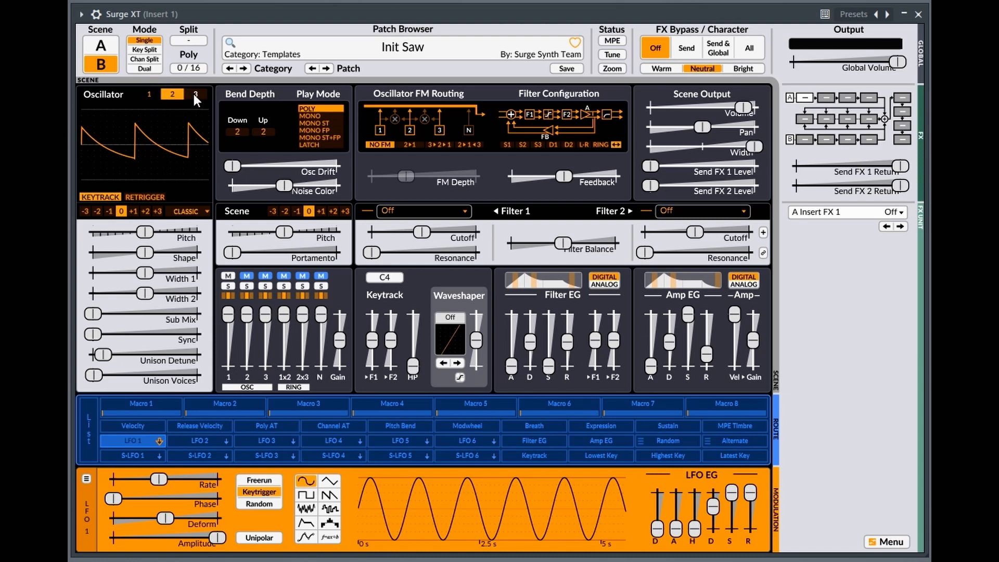
left_click(149, 94)
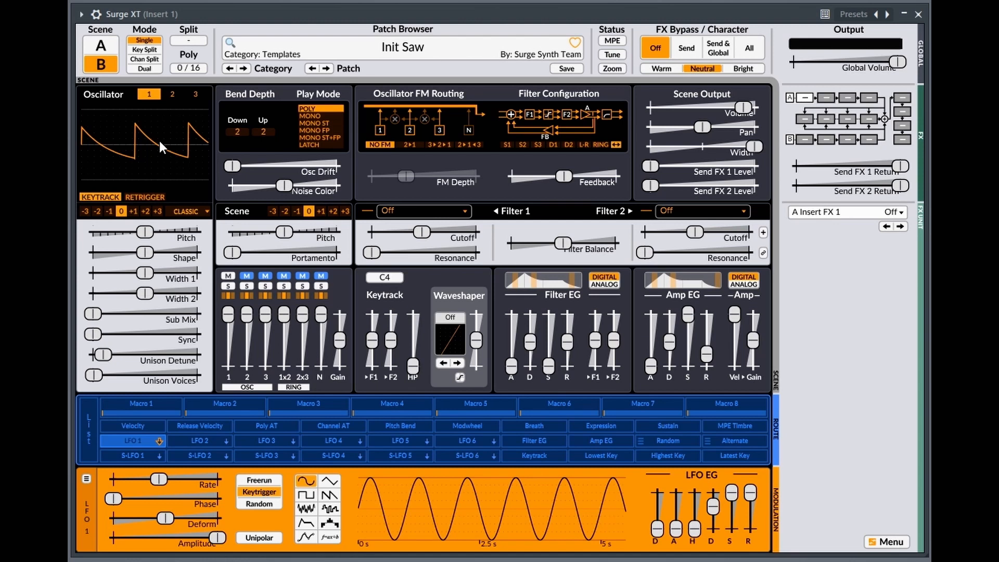
Select scene B's oscillator 2, try the FM2 type and switch it to Wavetable.
left_click(173, 94)
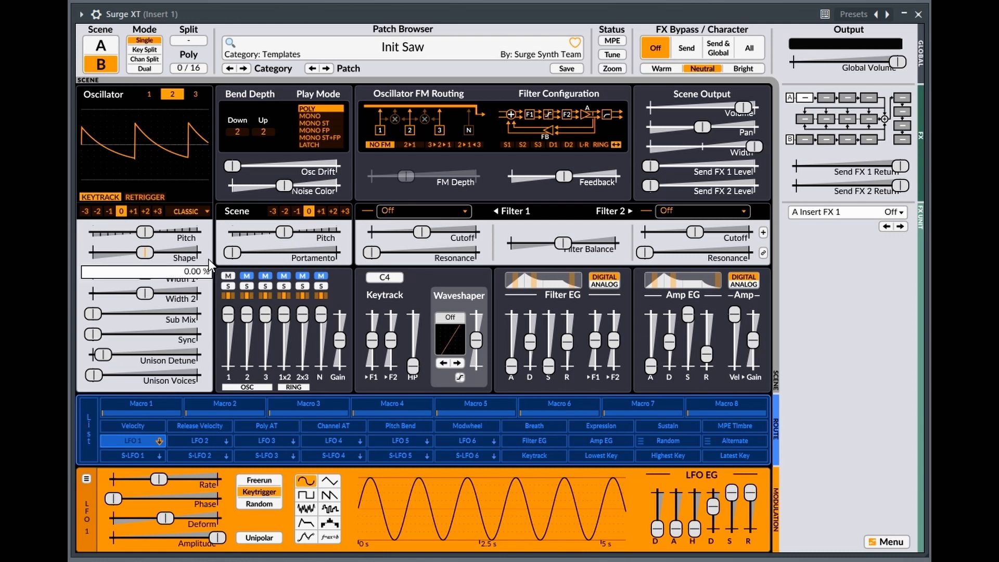
left_click(192, 210)
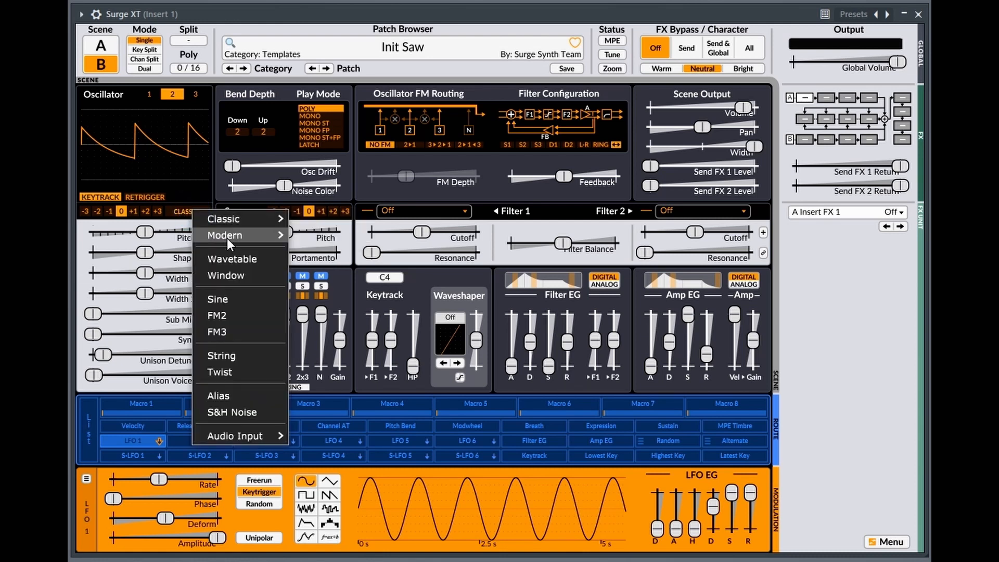
left_click(232, 314)
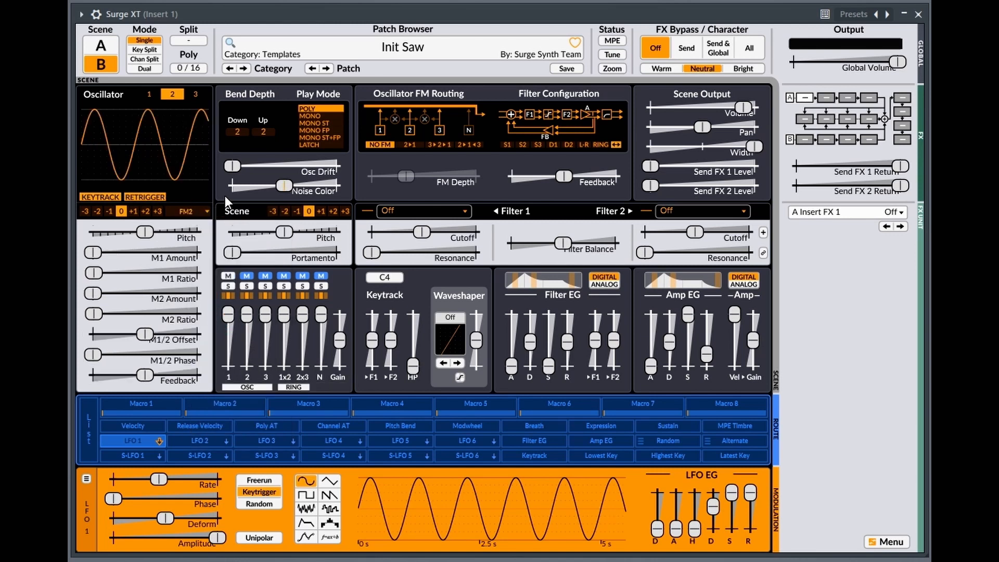
left_click(205, 211)
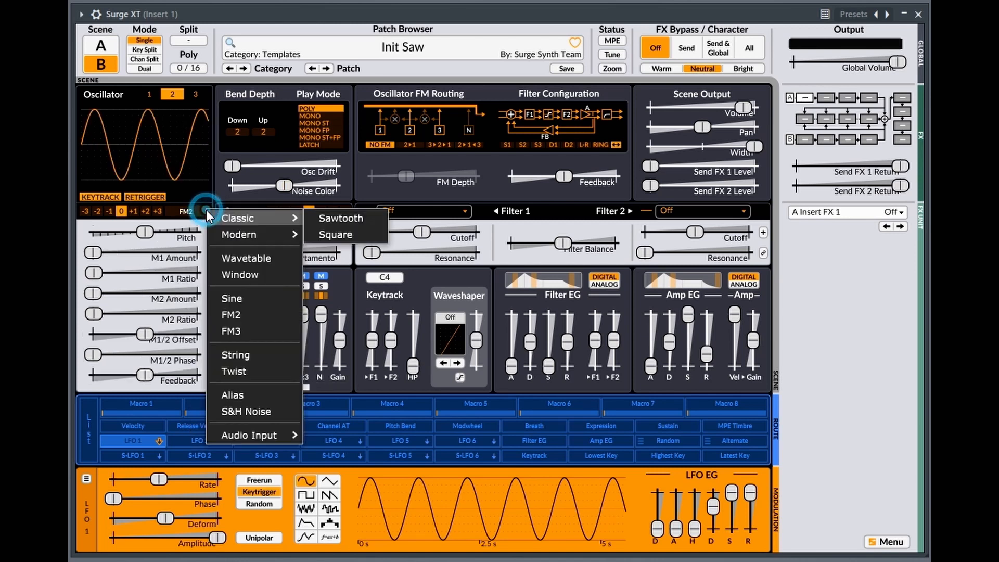
left_click(245, 258)
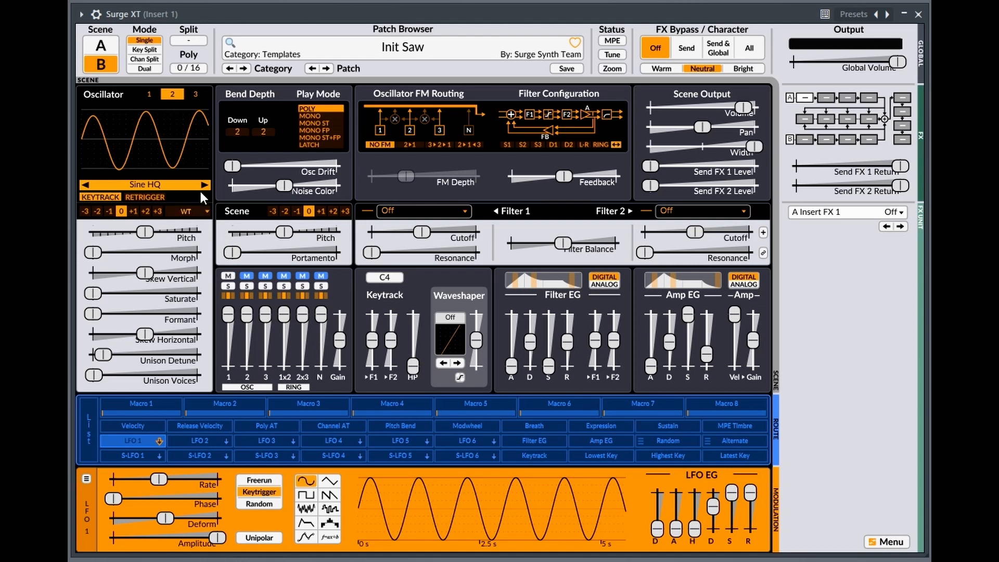
Try the Modern type with the Sawtooth waveform on oscillator 2.
left_click(207, 211)
mouse_move(206, 211)
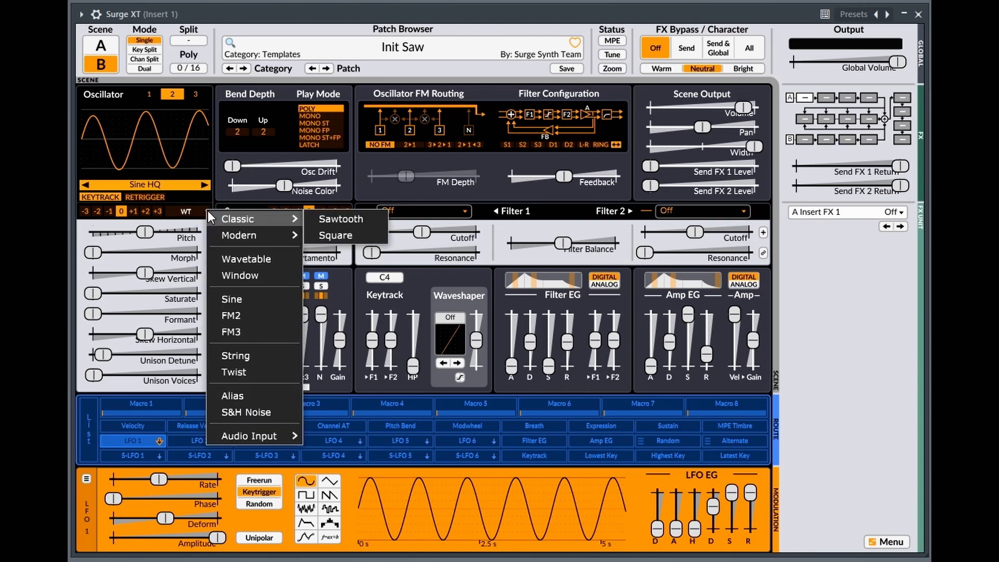
mouse_move(240, 239)
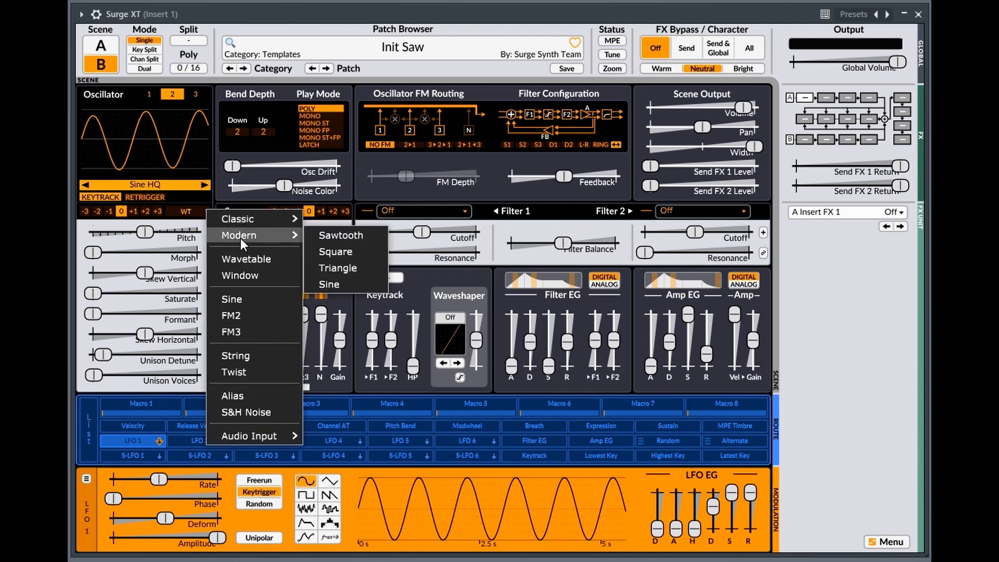
left_click(339, 234)
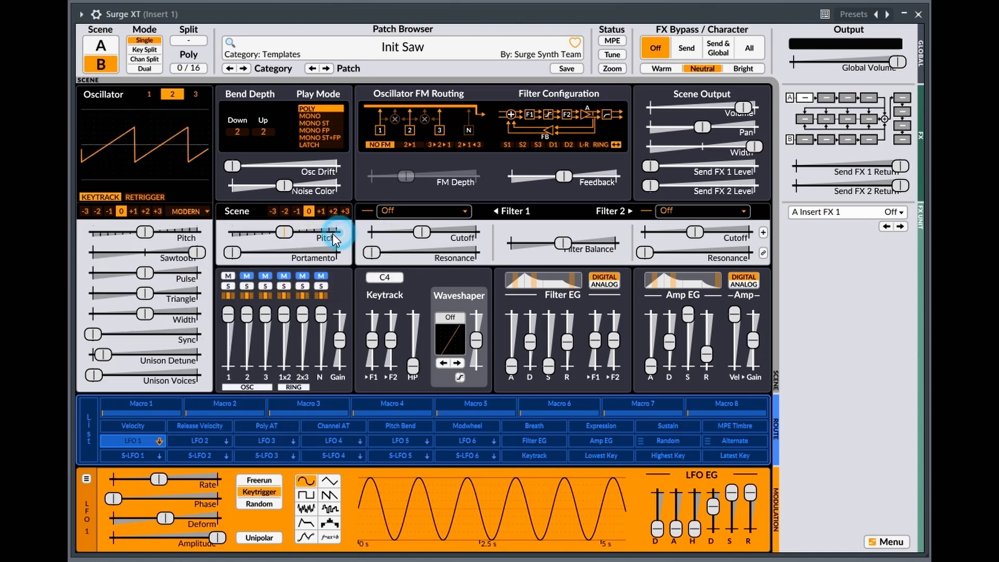
Set oscillator 2 to the Wavetable type and load the Cello wavetable from the Sampled factory wavetables.
left_click(206, 211)
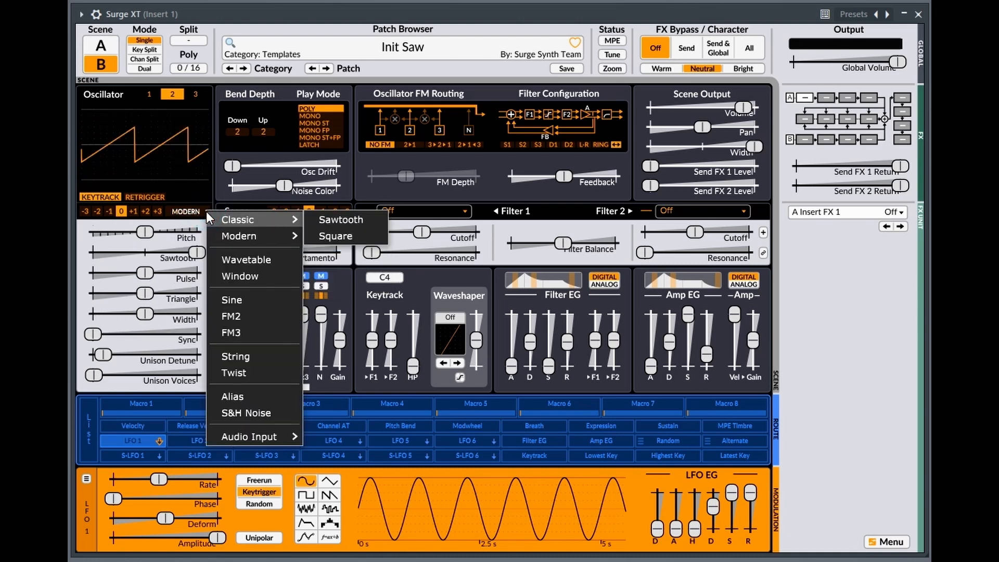
left_click(259, 261)
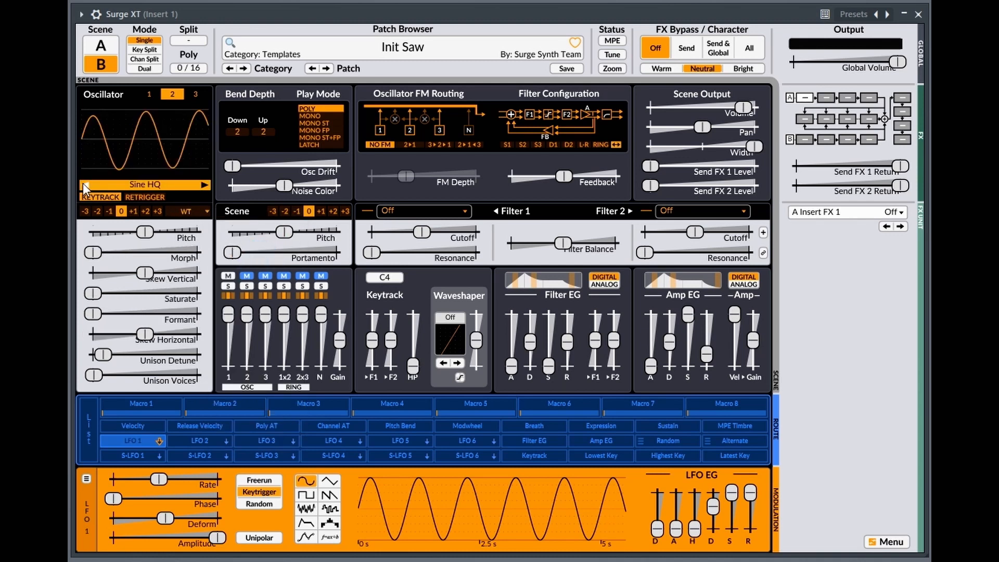
left_click(162, 183)
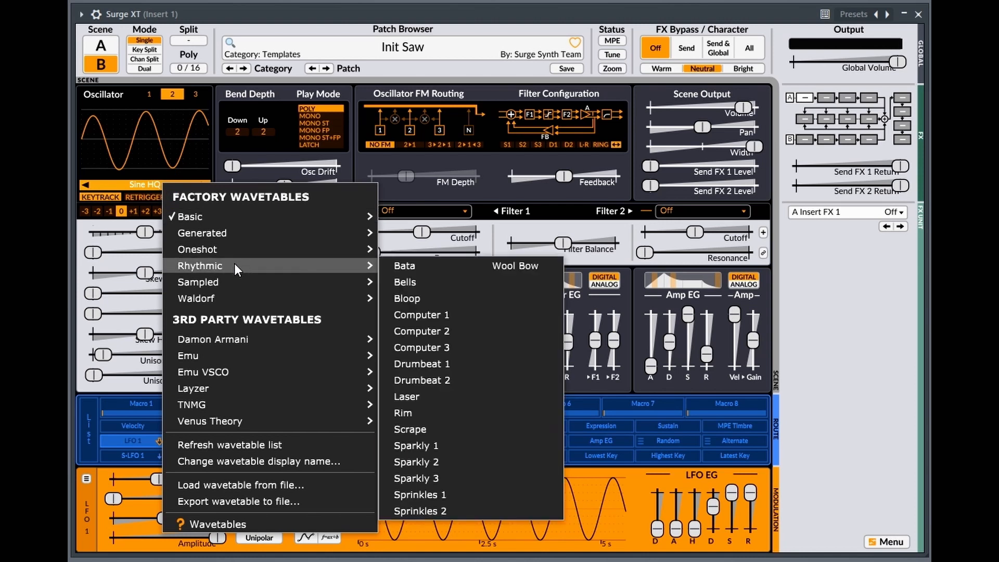
mouse_move(244, 284)
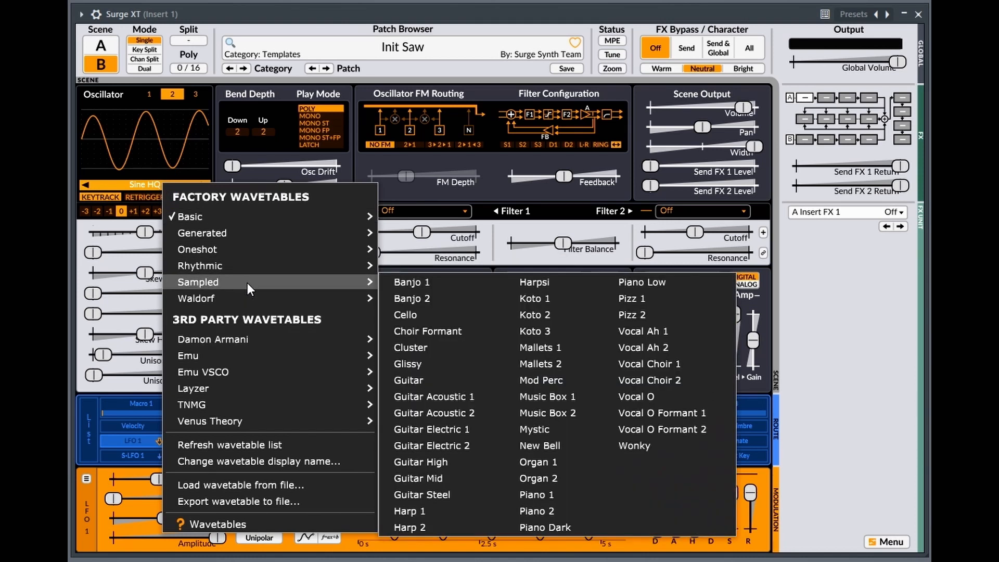
left_click(420, 314)
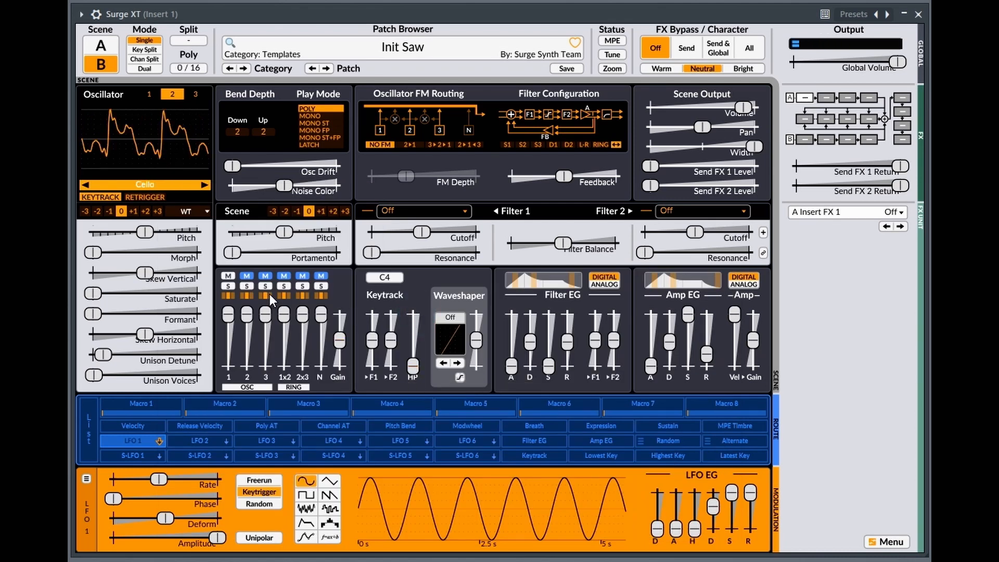
Unmute oscillator 2 with oscillator 1 muted, and set oscillator 2's octave to +1.
left_click(247, 275)
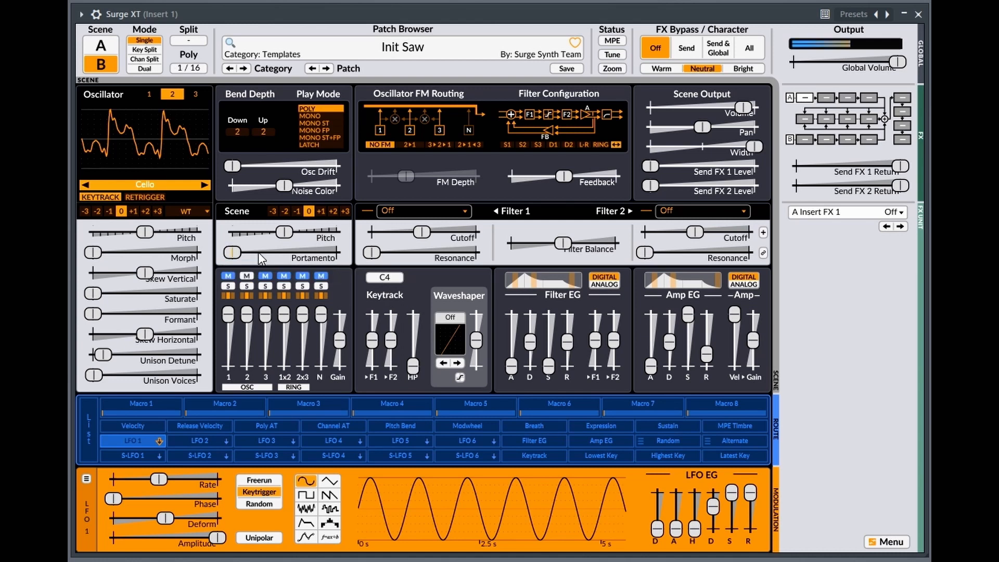
left_click(228, 276)
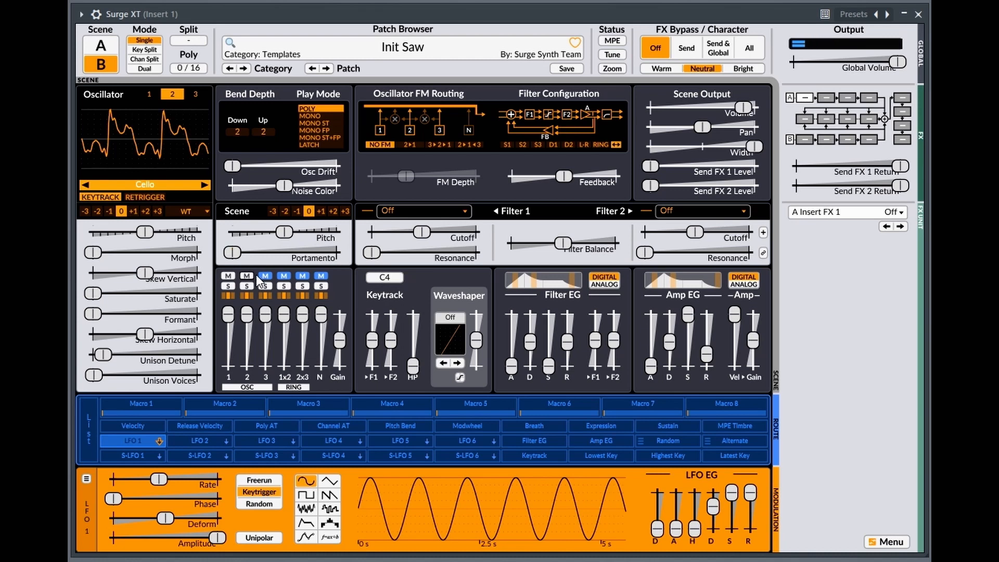
left_click(229, 275)
left_click(134, 211)
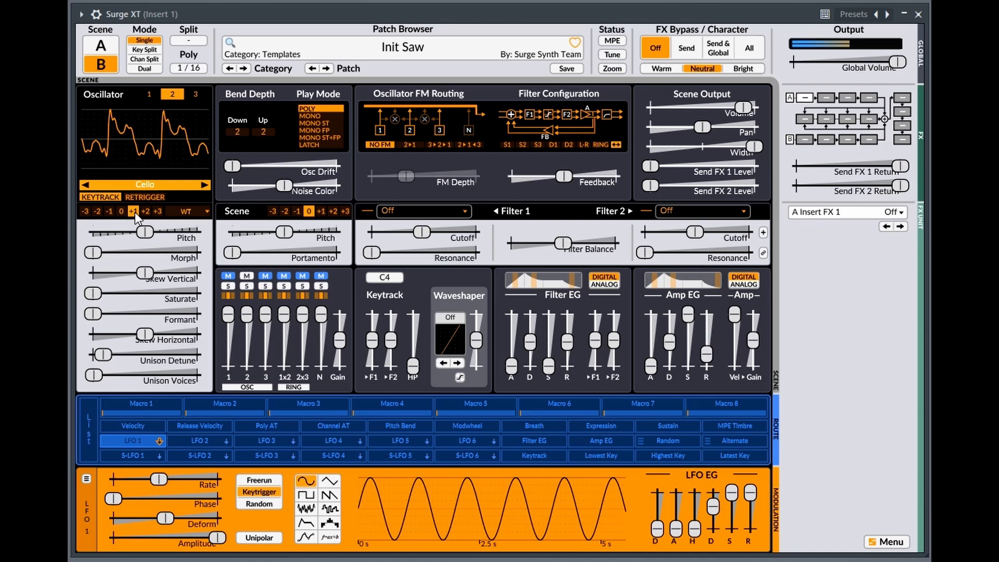
Switch scene B's oscillator 3 to the String type and unmute all three oscillators.
left_click(229, 274)
left_click(198, 95)
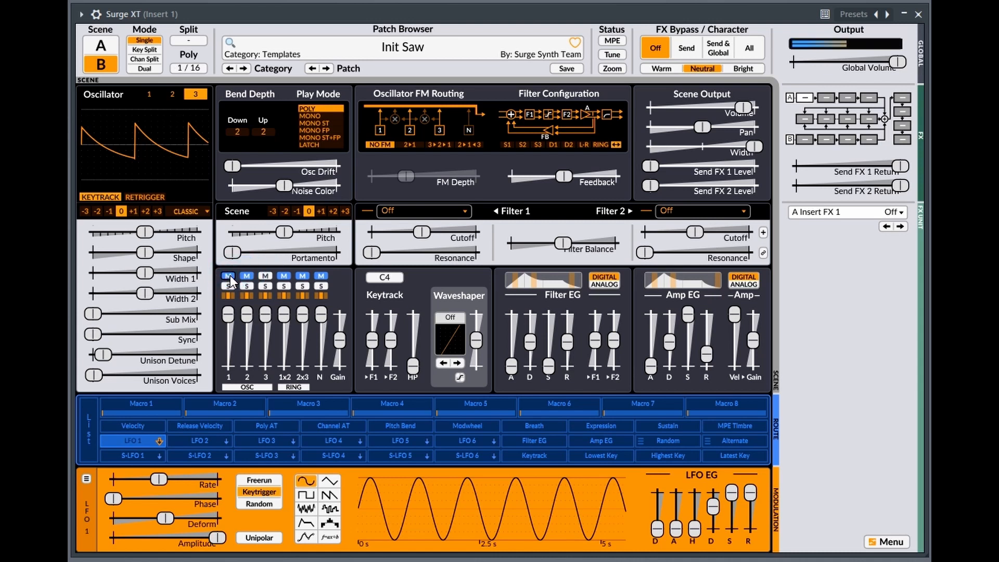
left_click(207, 212)
mouse_move(230, 235)
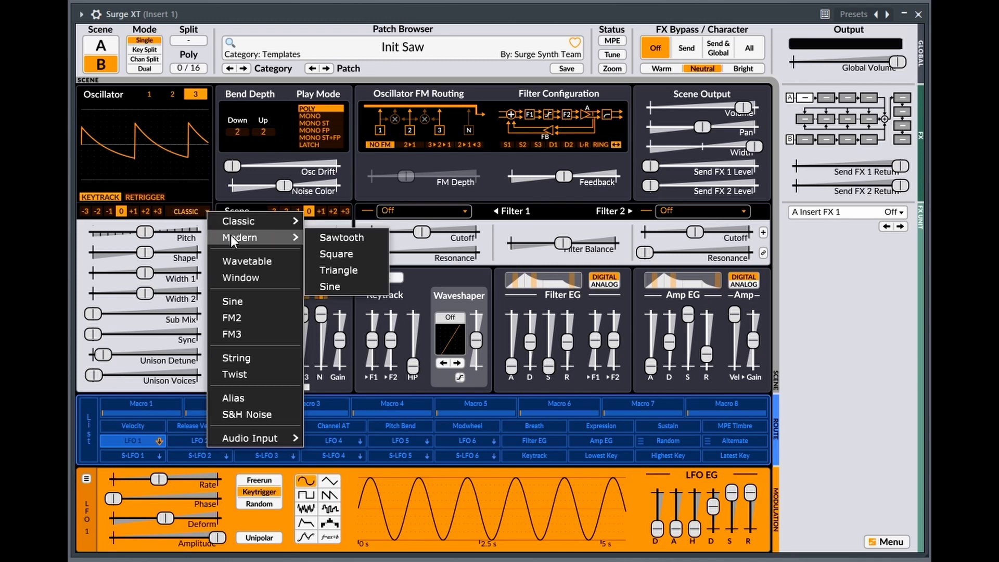
left_click(261, 358)
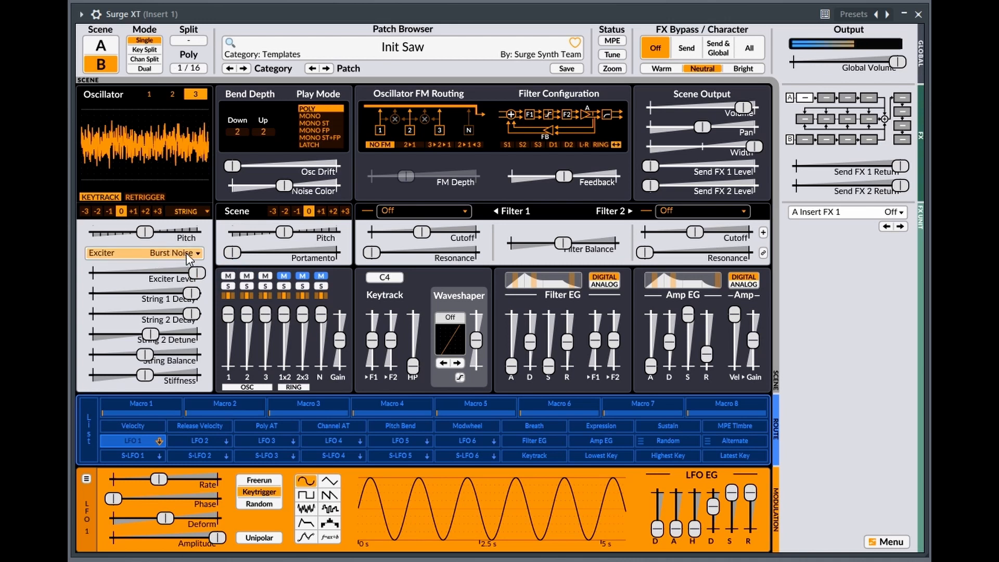
Raise the Unison Voices and slightly increase the Unison Detune of scene B's oscillator 2.
left_click(173, 94)
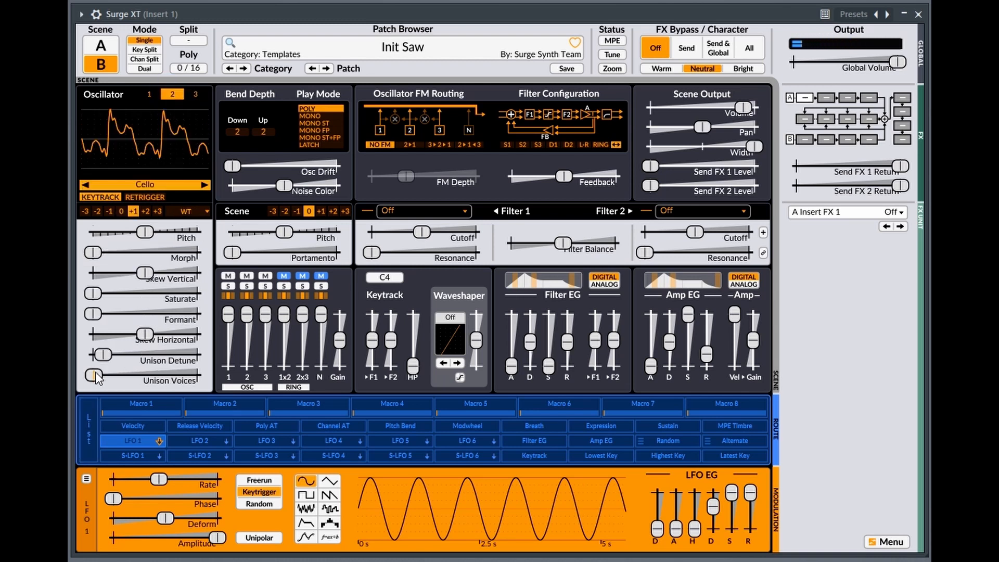
left_click_drag(95, 377, 113, 359)
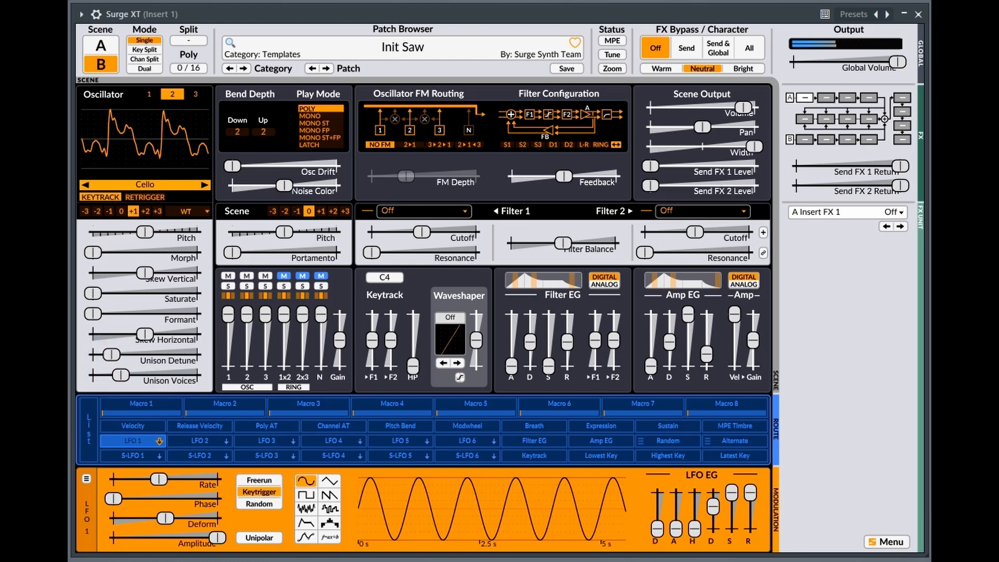
Compare scenes A and B, set the scene mode to Dual and lower the Global Volume.
left_click(99, 49)
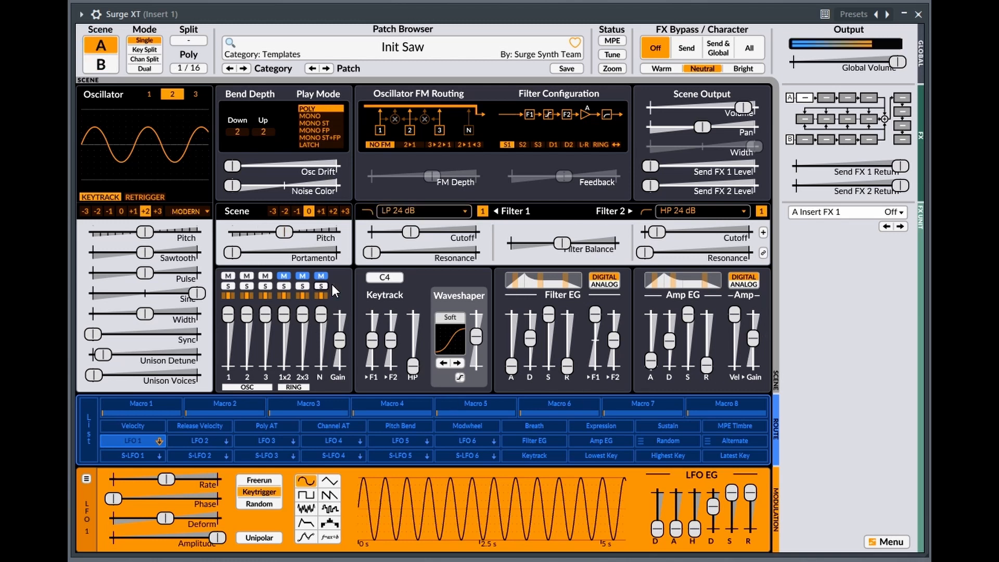
left_click(100, 65)
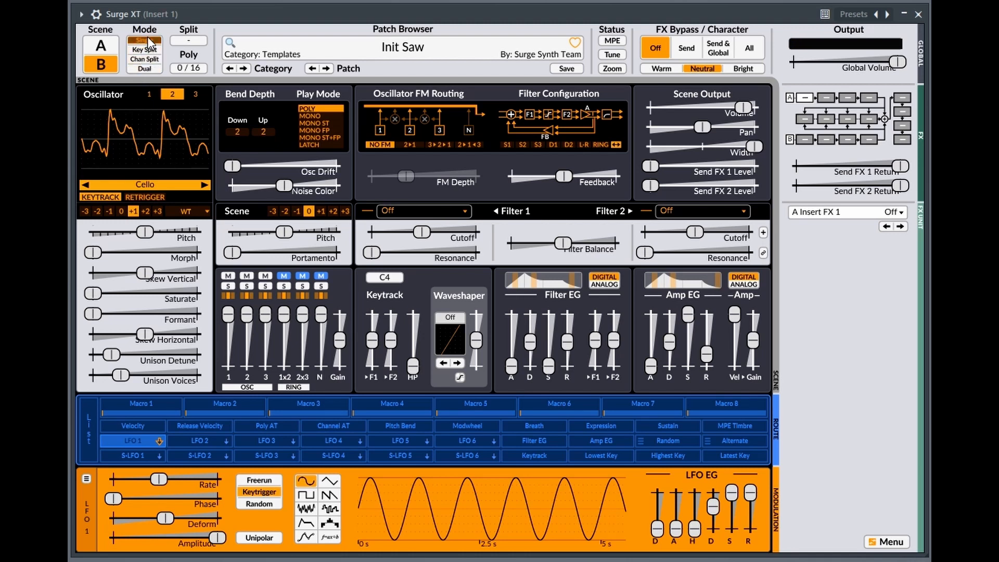
left_click(152, 70)
left_click_drag(899, 62, 874, 63)
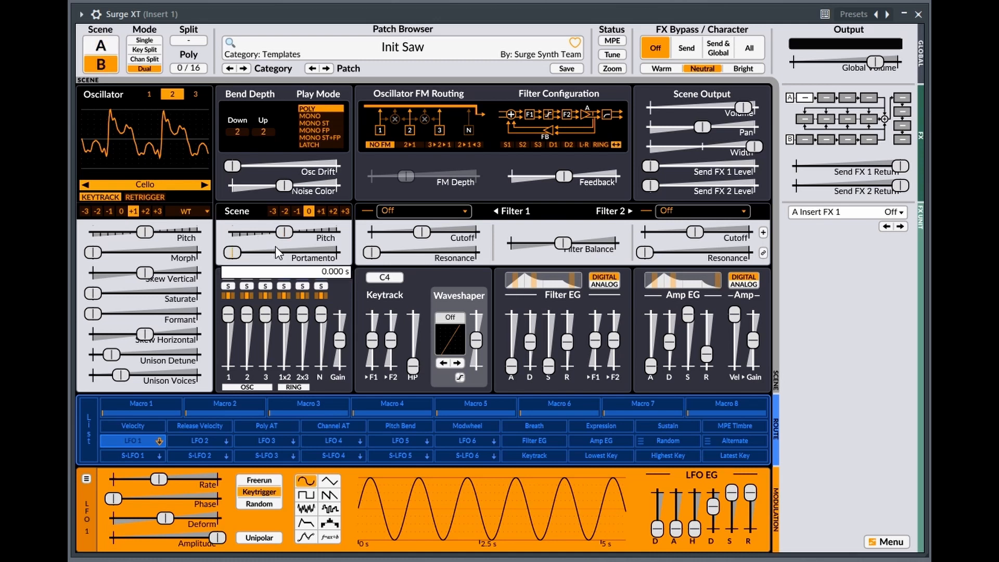
Switch to scene A and set the scene mode to Single.
left_click(102, 47)
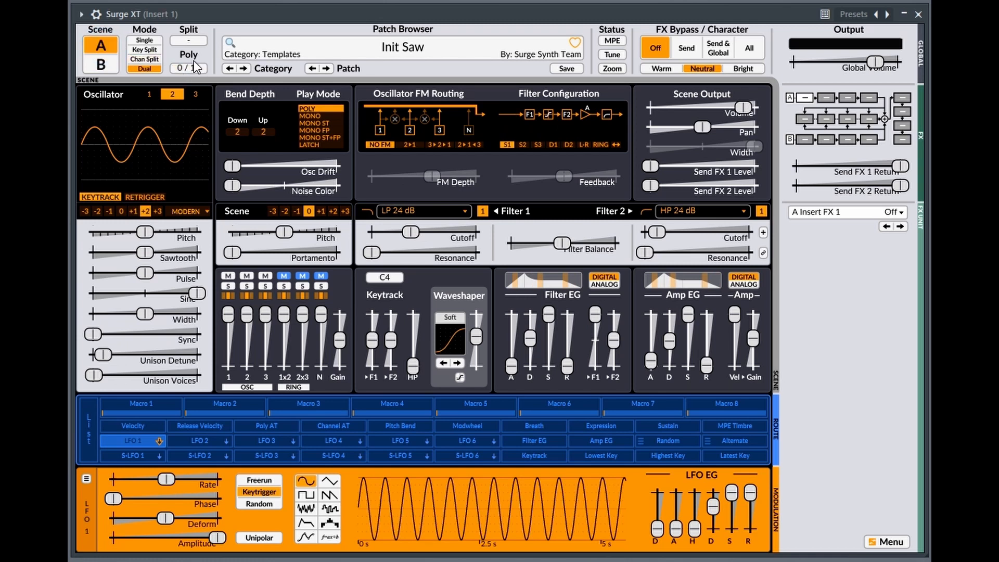
left_click(145, 40)
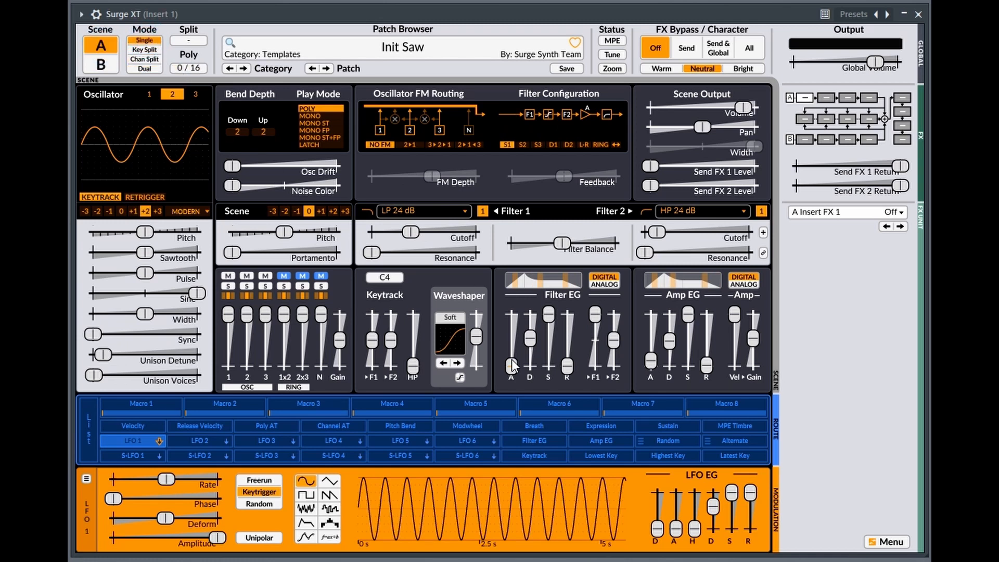
mouse_move(512, 364)
Look through the oscillators of scene A.
left_click(148, 93)
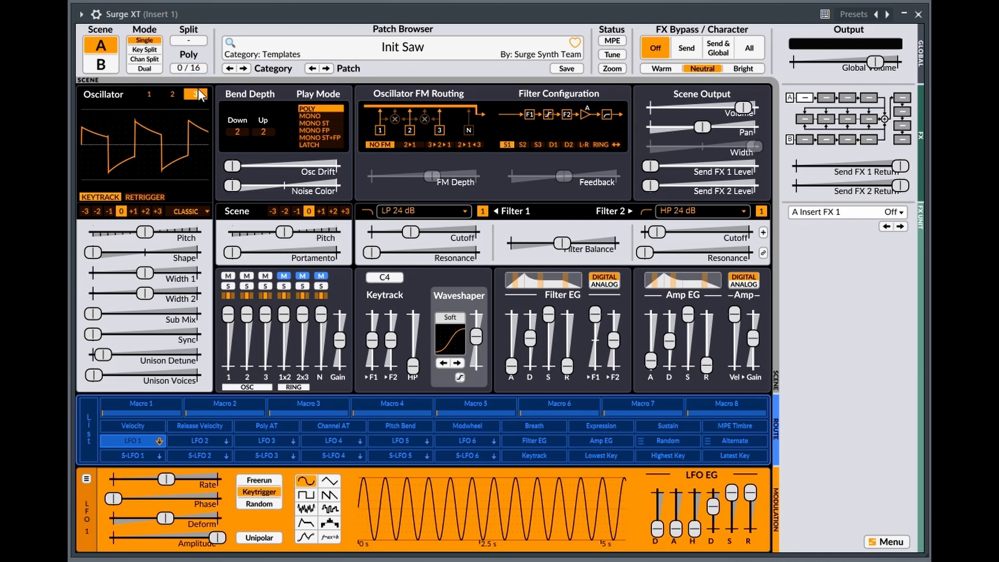
left_click(150, 94)
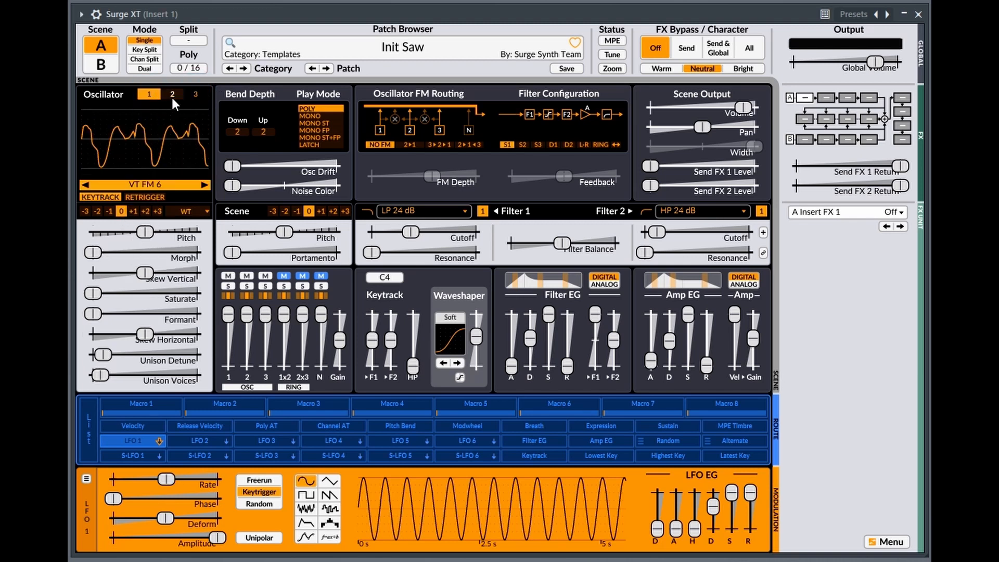
left_click(172, 95)
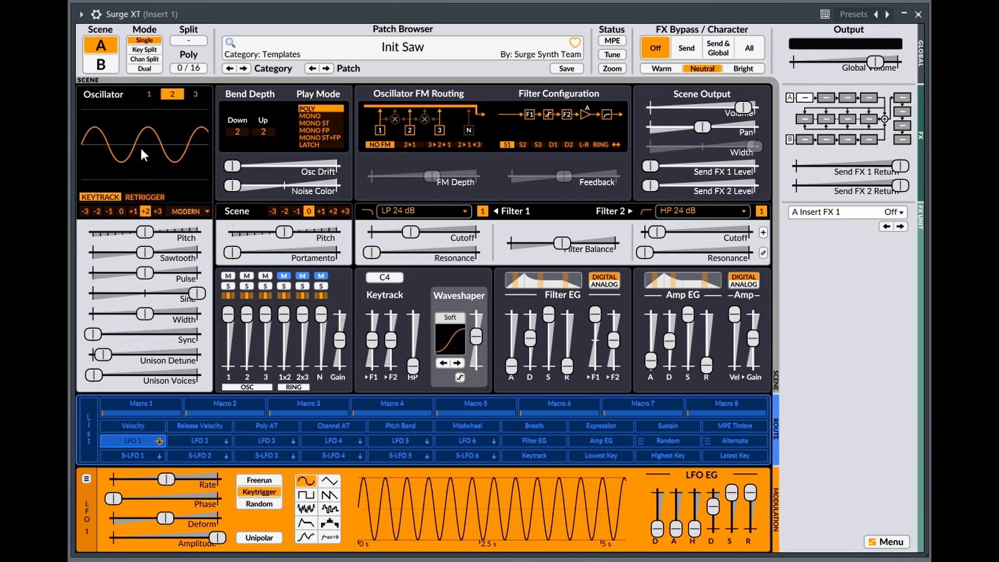
Lower the pitch of scene A's oscillator 3 and then raise it well above its centre value.
left_click(195, 95)
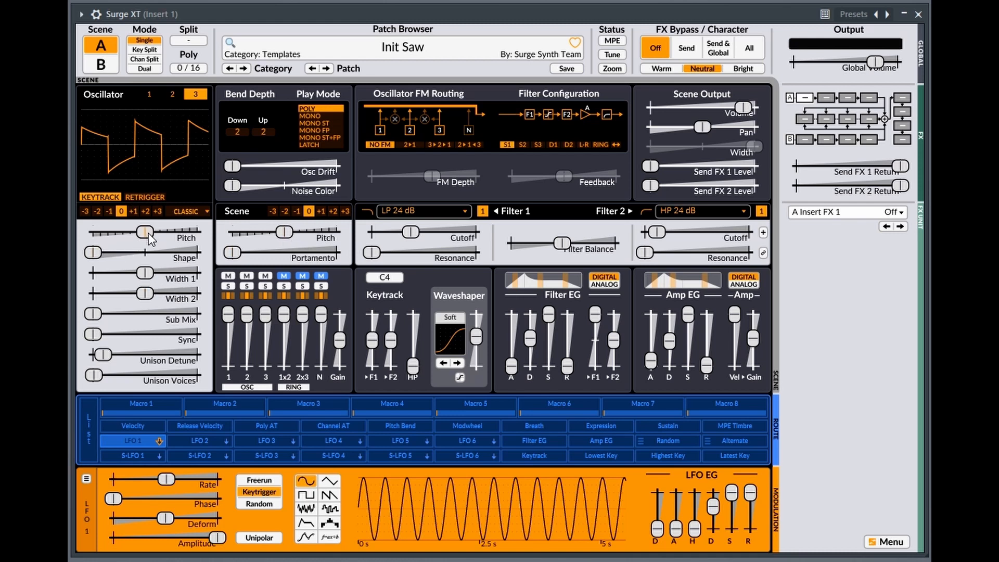
mouse_move(148, 232)
left_click_drag(142, 232, 117, 232)
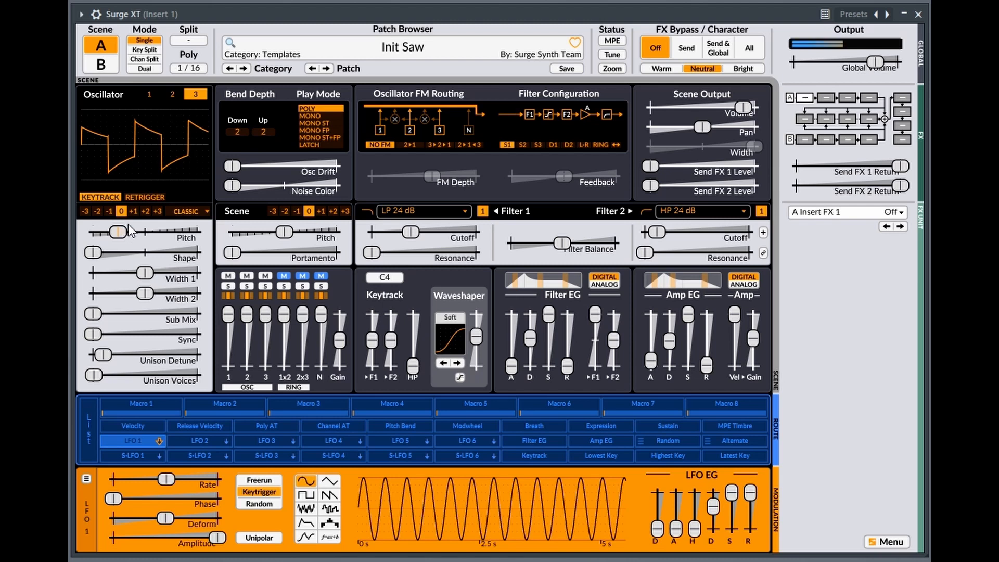
left_click_drag(122, 231, 177, 232)
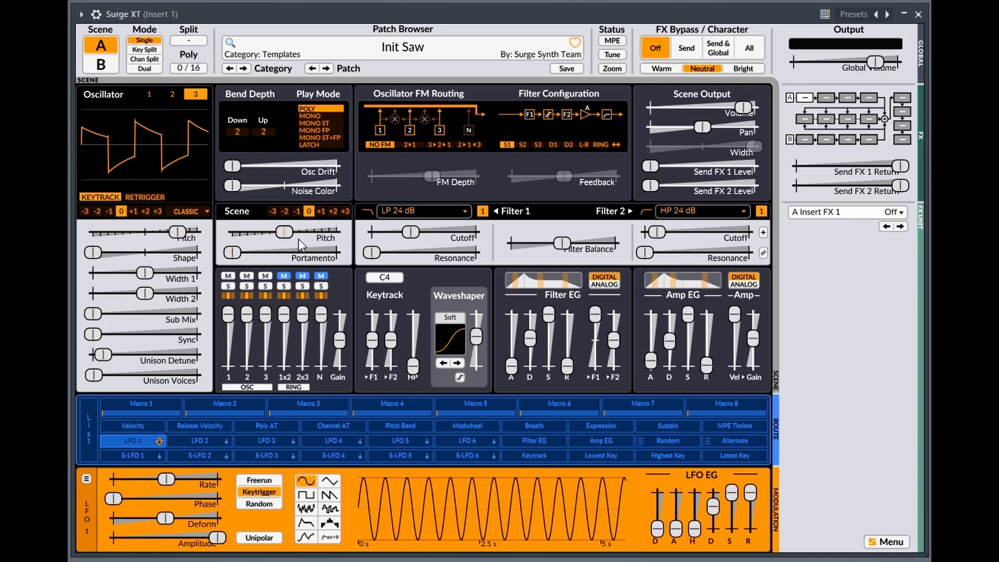
Raise scene A's overall pitch very slightly and show oscillator 1.
mouse_move(285, 233)
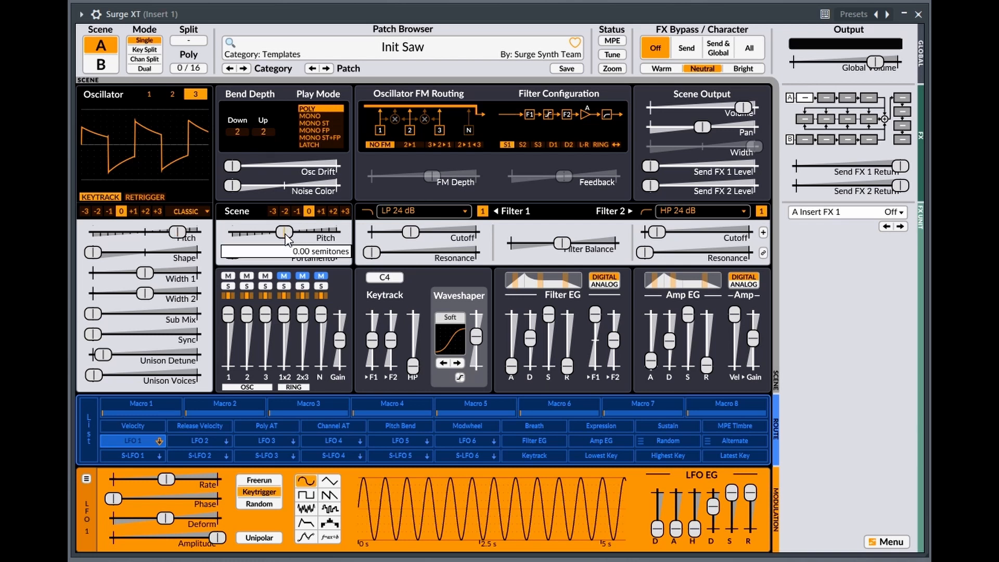
mouse_move(285, 234)
left_mouse_down()
mouse_move(307, 234)
mouse_move(265, 230)
mouse_move(287, 227)
left_mouse_up()
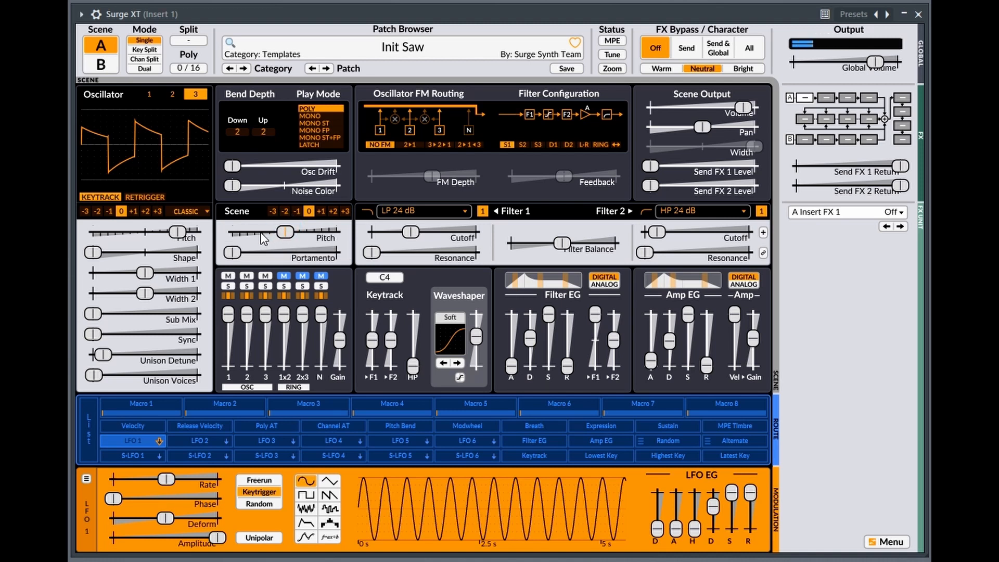
left_click(174, 90)
left_click(149, 93)
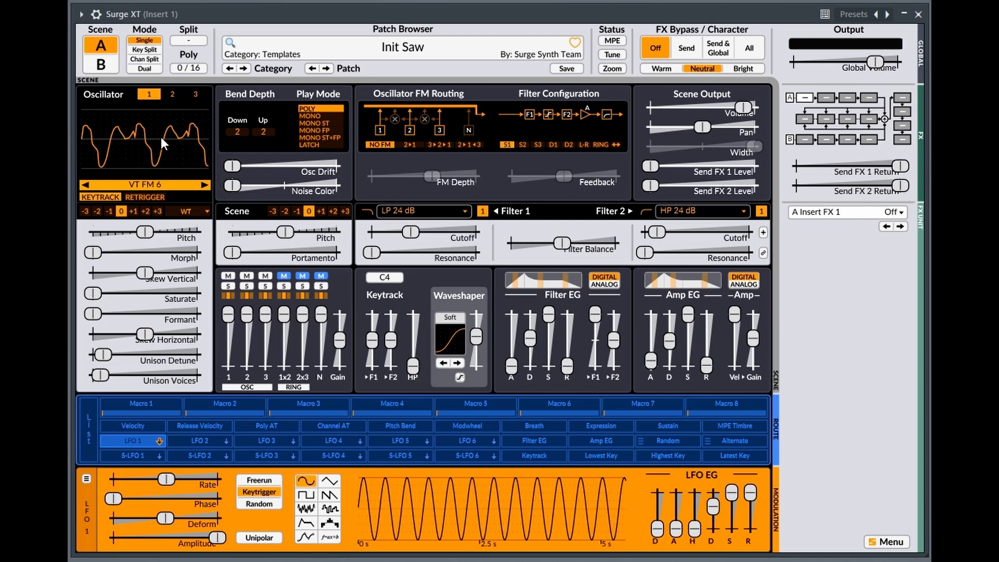
Load the Sine HQ wavetable from the Basic factory wavetables into scene A's oscillator 1.
left_click(160, 183)
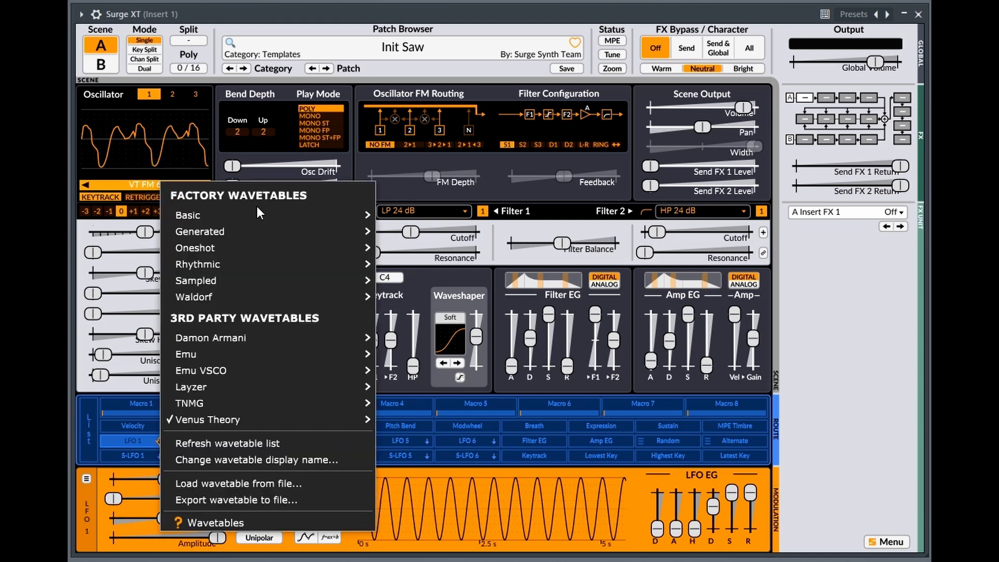
mouse_move(190, 214)
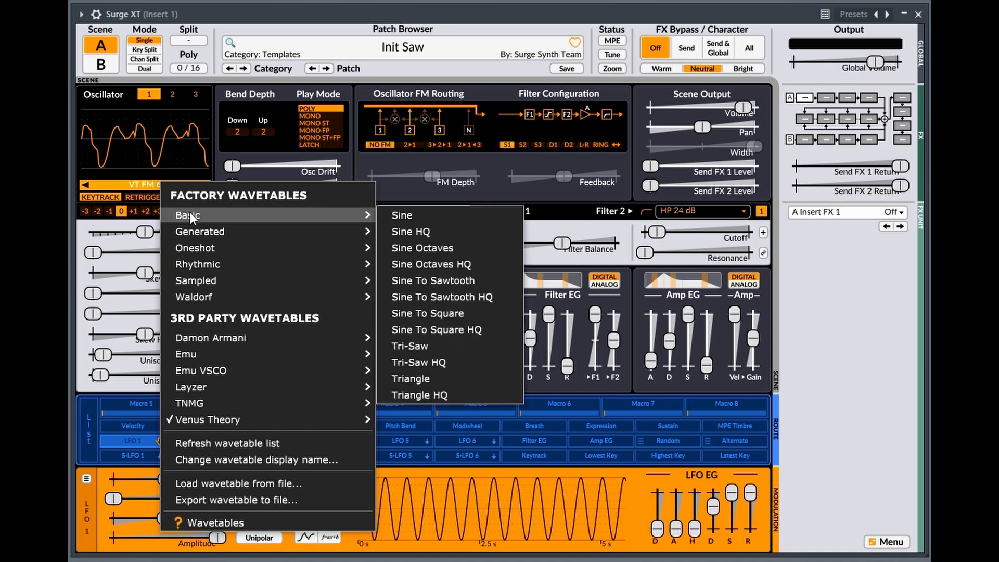
left_click(414, 232)
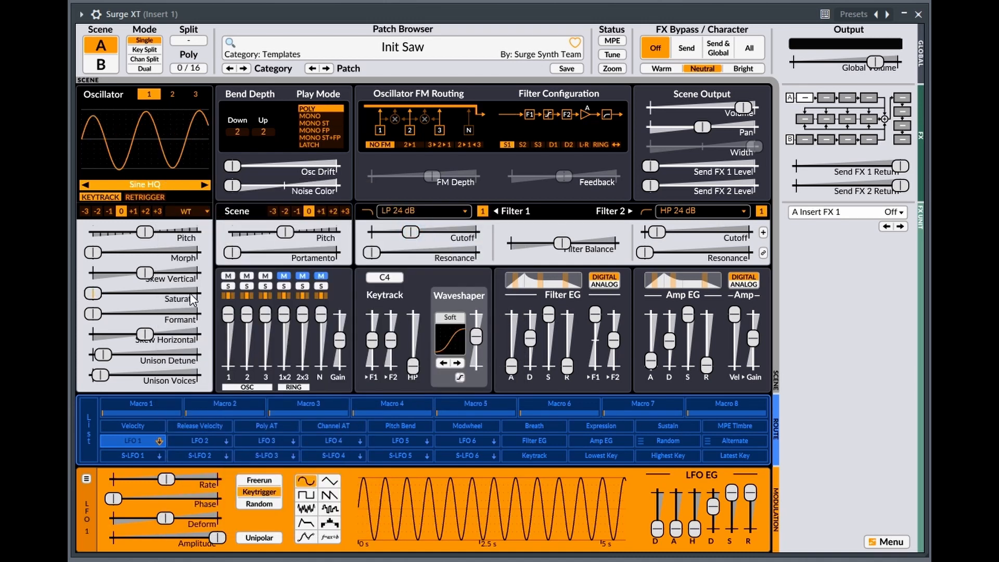
mouse_move(192, 285)
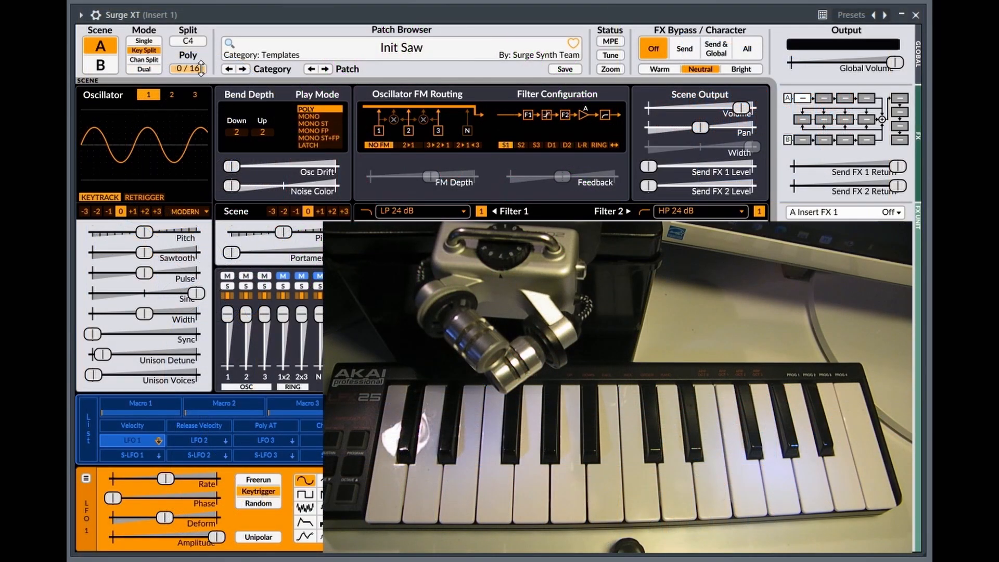
Set the scene mode to Key Split with the split point at C4.
left_click_drag(201, 68, 201, 42)
left_click(144, 41)
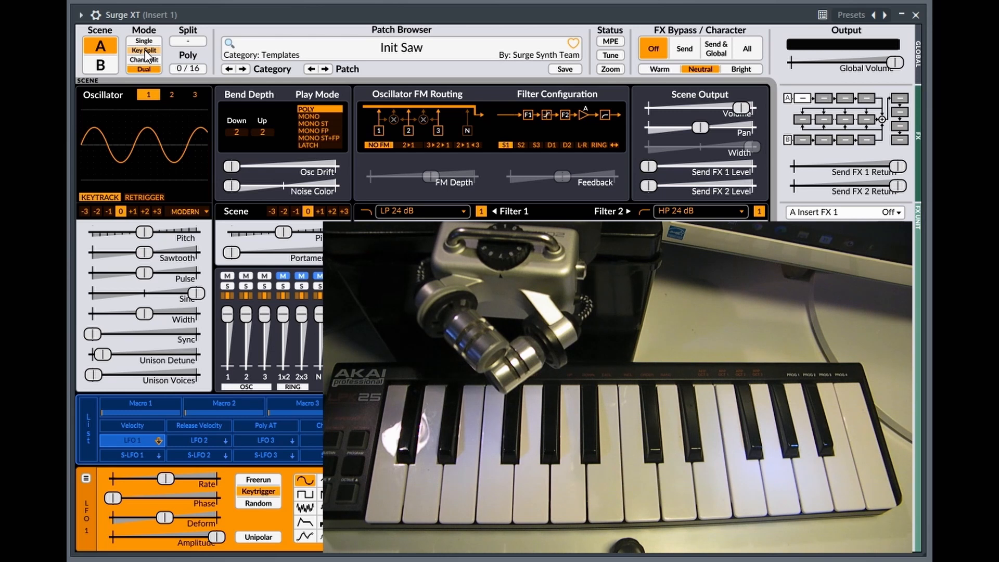
left_click(145, 51)
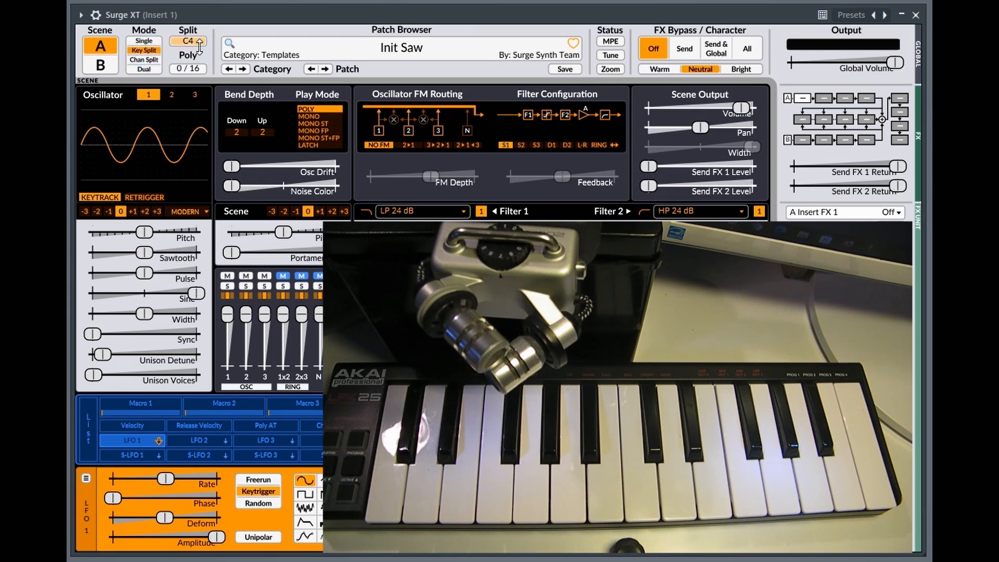
left_click_drag(199, 50, 200, 47)
left_click_drag(186, 42, 186, 45)
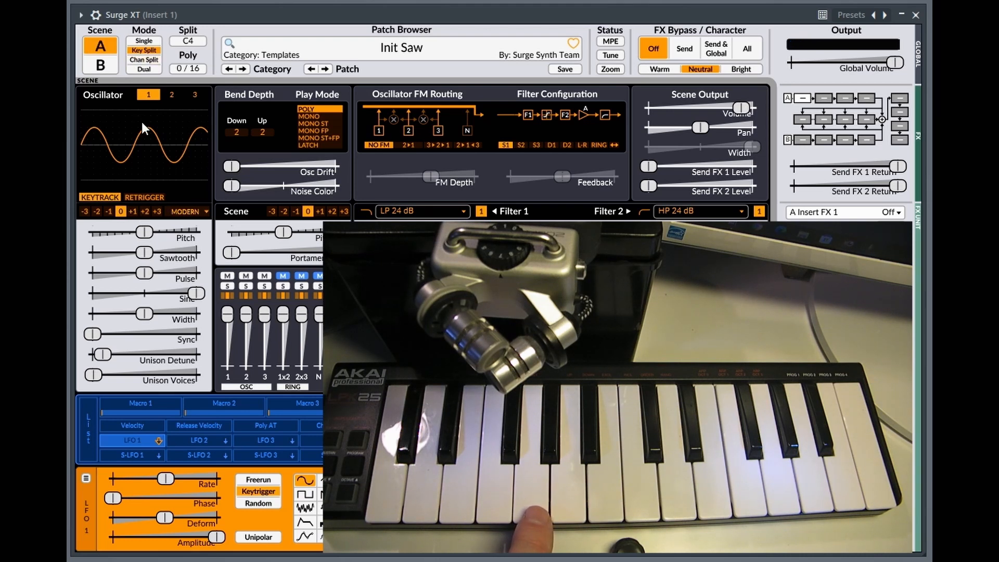
Alternate between scenes B and A to view the sound on each side of the split, ending on scene A.
left_click(103, 65)
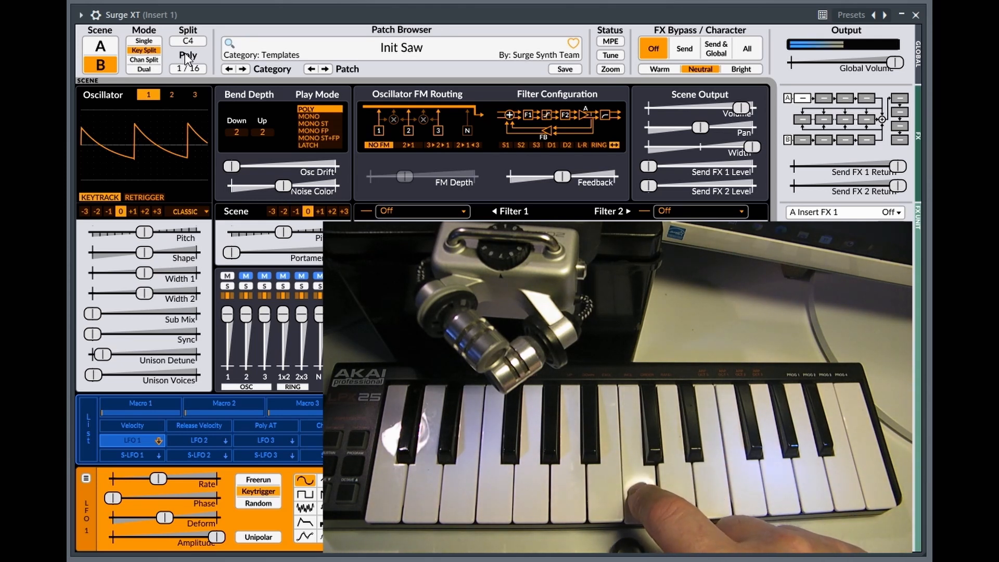
left_click(109, 52)
left_click(106, 67)
left_click(105, 47)
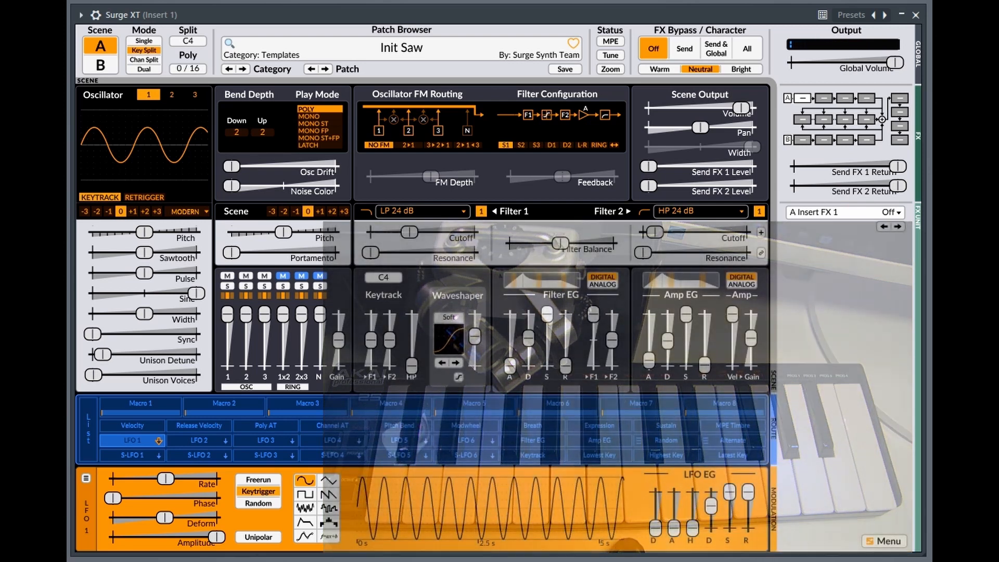
Set the scene mode to Chan Split and adjust the split channel.
left_click(137, 60)
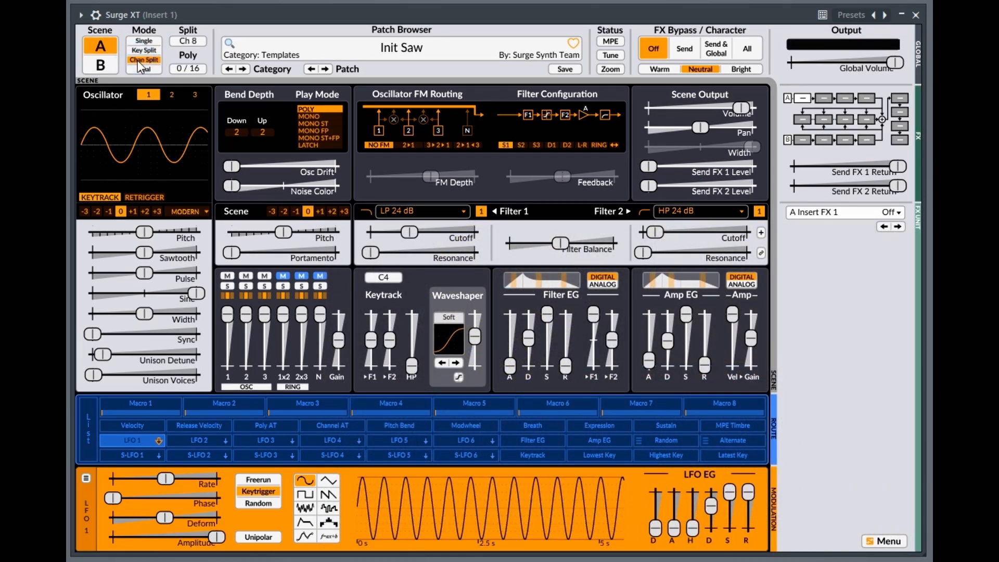
left_click(199, 41)
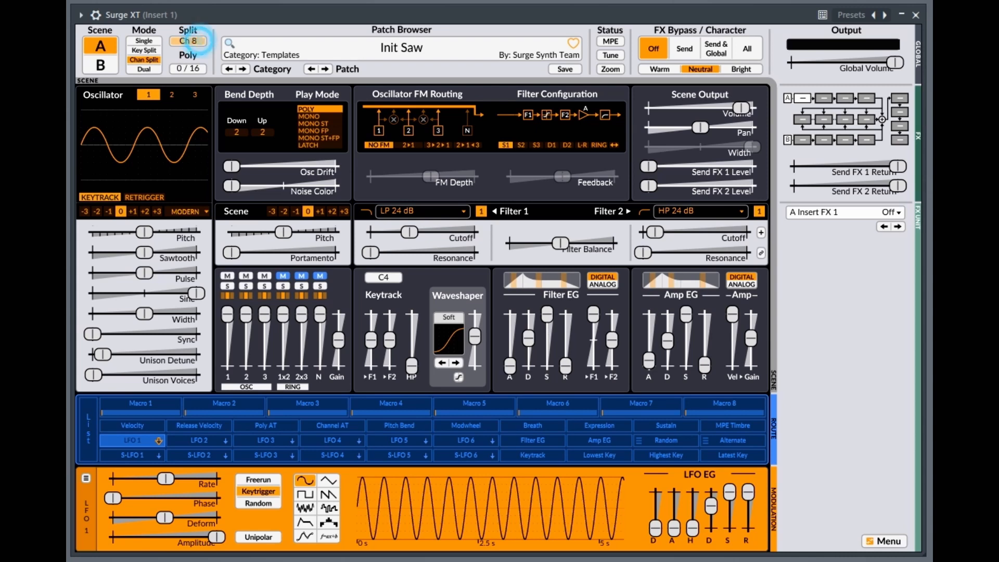
left_click_drag(199, 41, 199, 36)
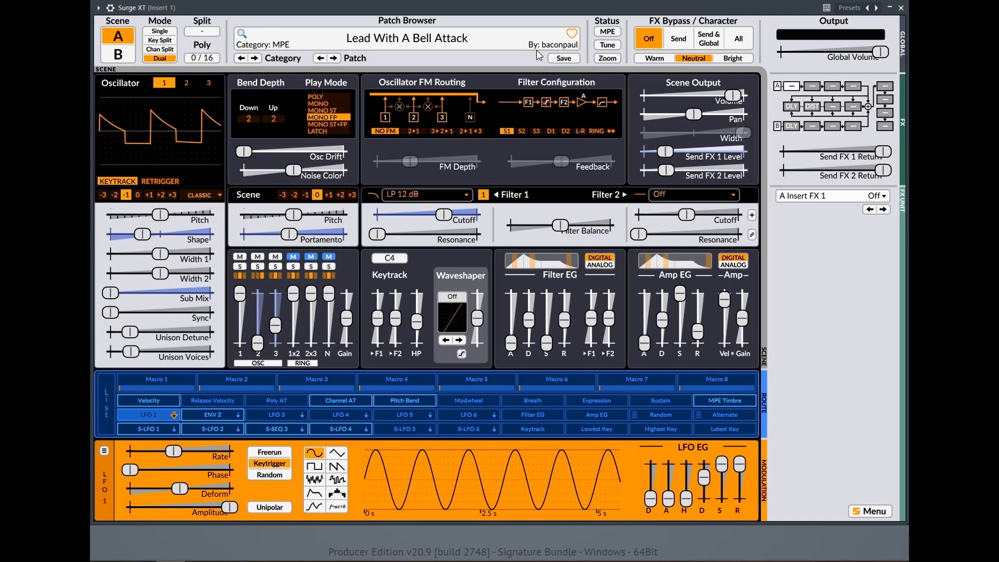
Look through the patch browser's factory, third party and user patch categories and its functions without loading anything.
left_click(498, 47)
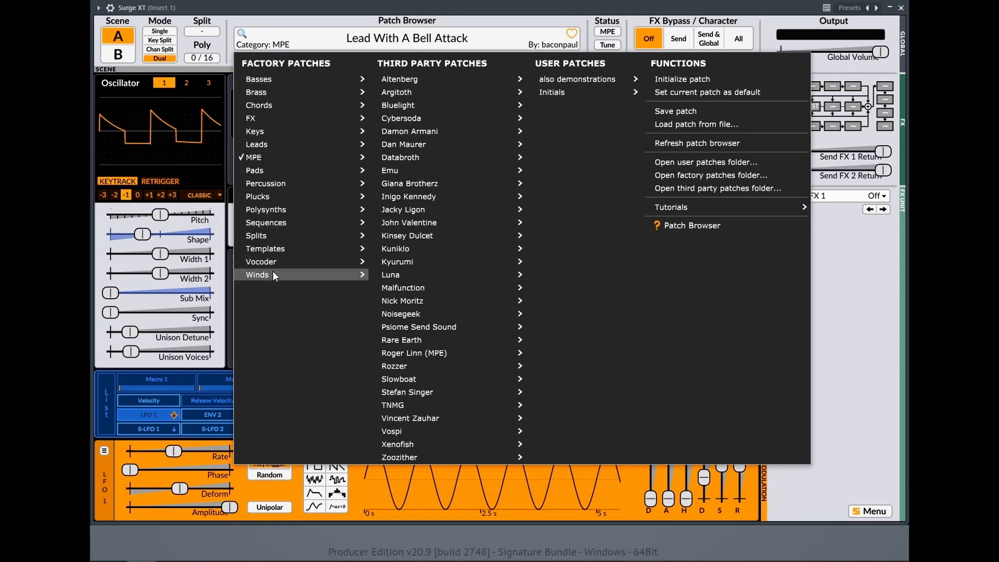
mouse_move(261, 147)
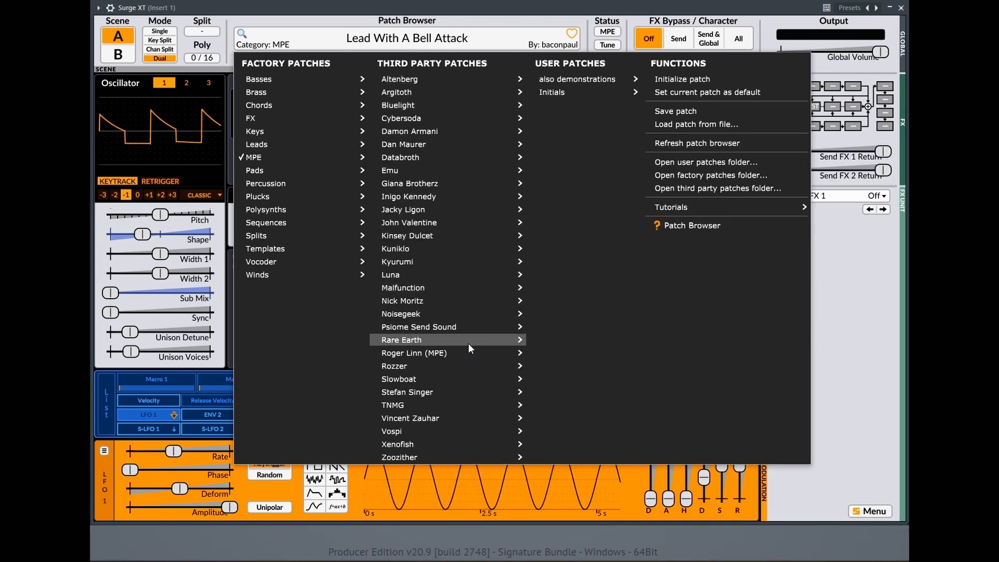
mouse_move(406, 214)
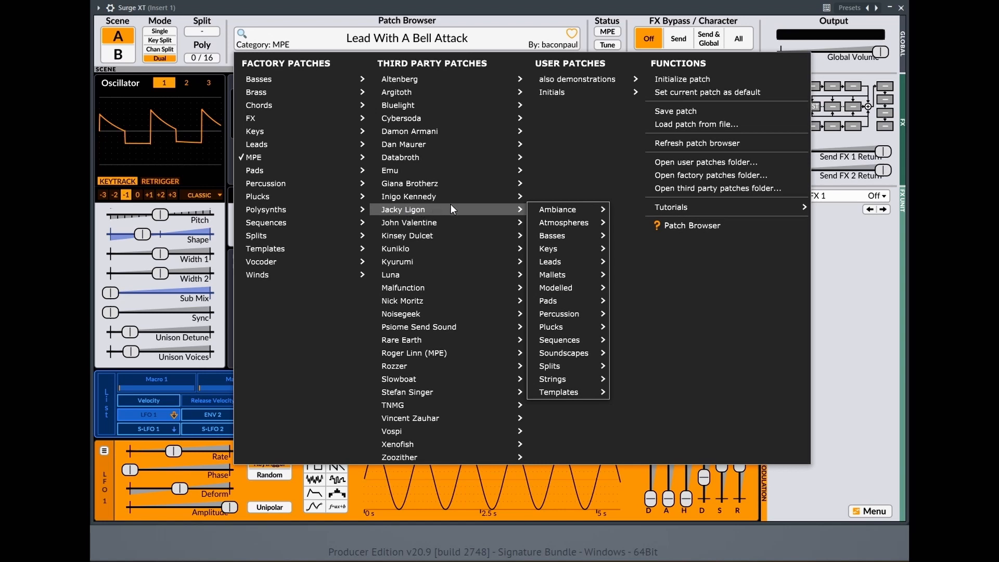
mouse_move(546, 209)
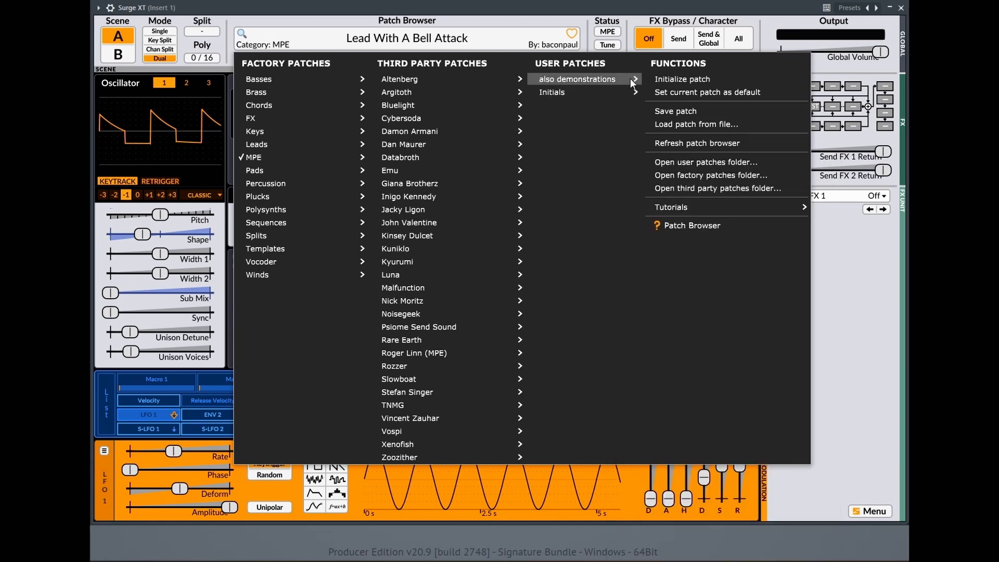
mouse_move(586, 99)
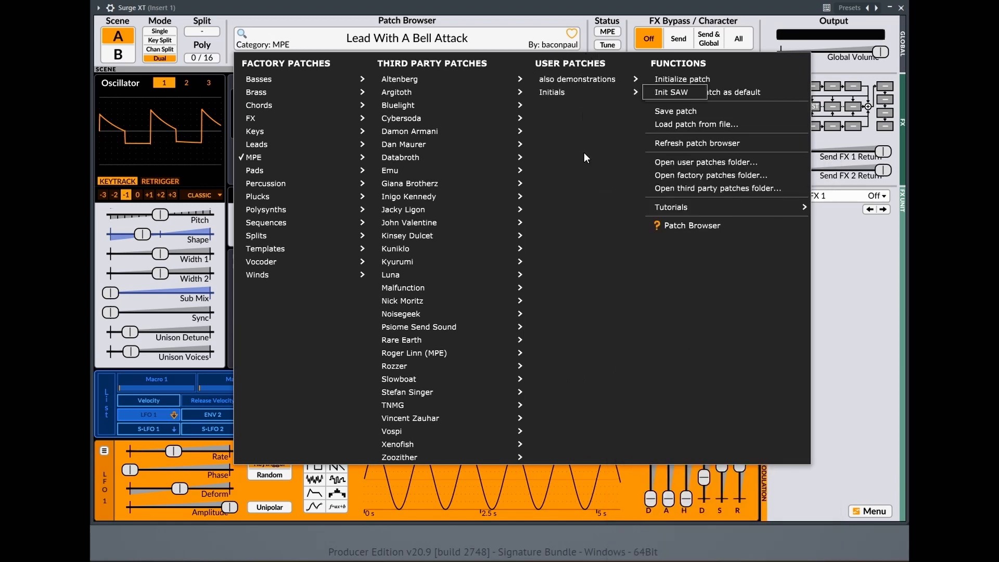
mouse_move(580, 78)
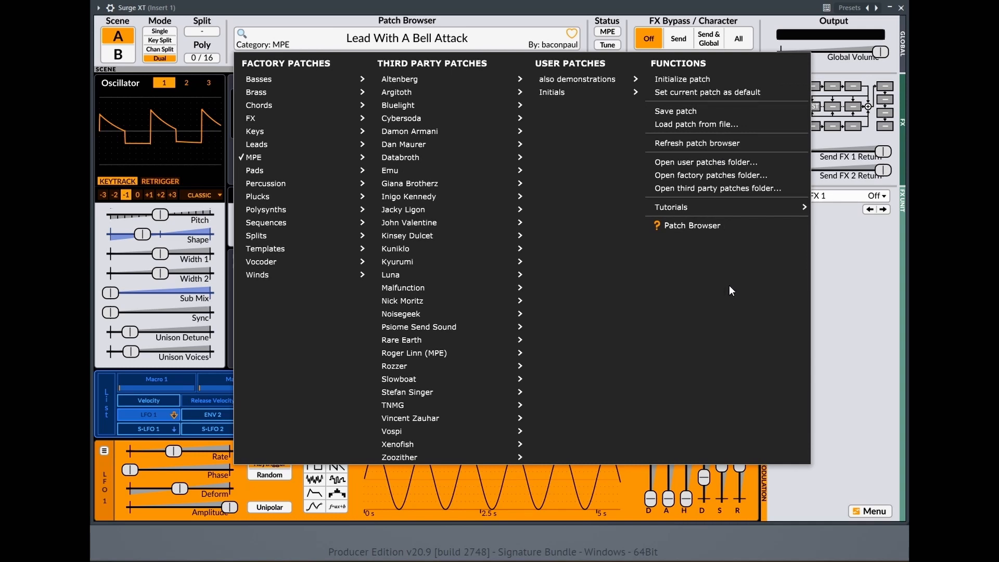
key("Escape")
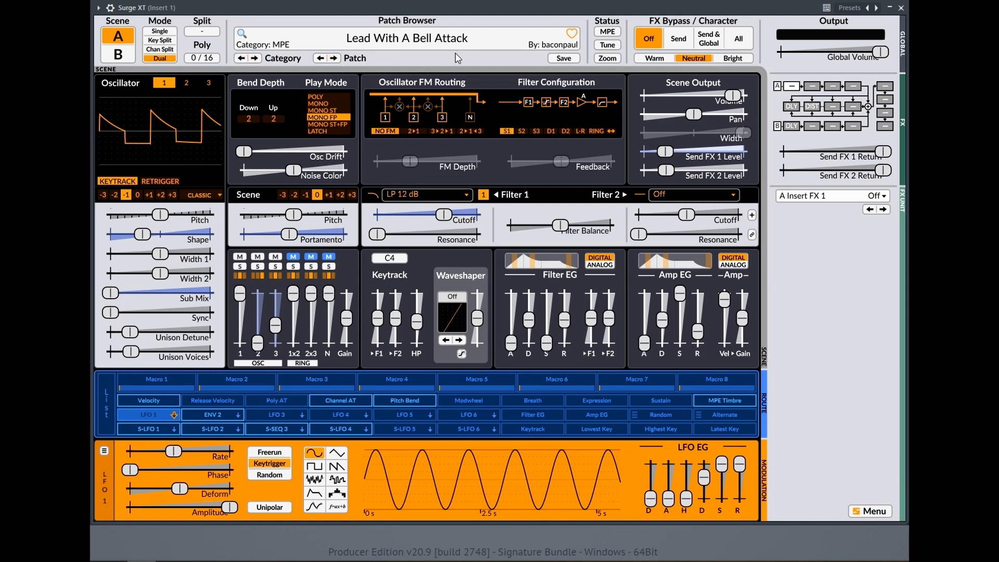
Move two patch categories forward and back again to MPE, loading the Baritonosaurus Saxus patch.
left_click(254, 59)
left_click(254, 58)
left_click(241, 59)
left_click(241, 59)
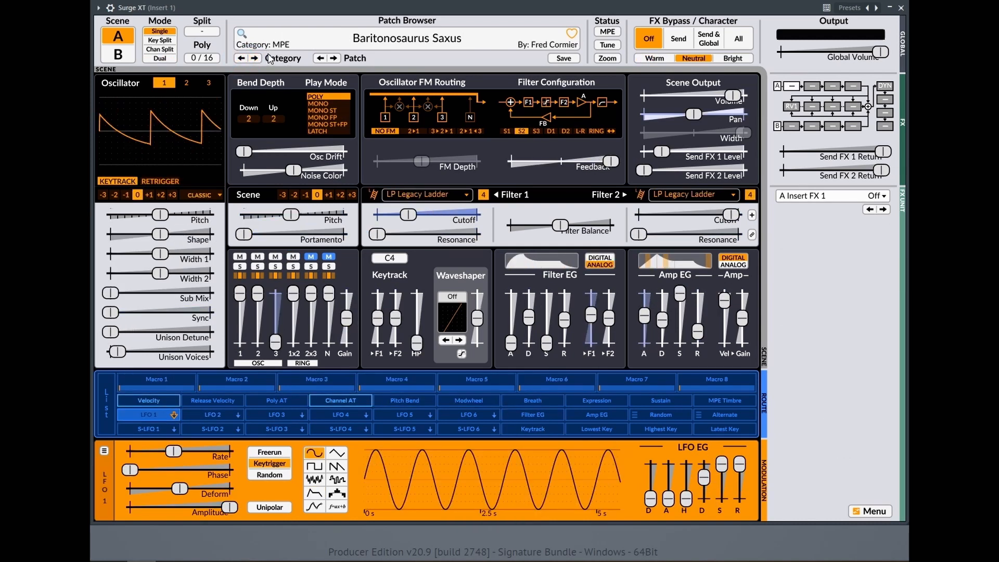
Step forward and back through the neighbouring MPE patches, such as Bloom and The Shoebox, and return to Baritonosaurus Saxus.
left_click(335, 59)
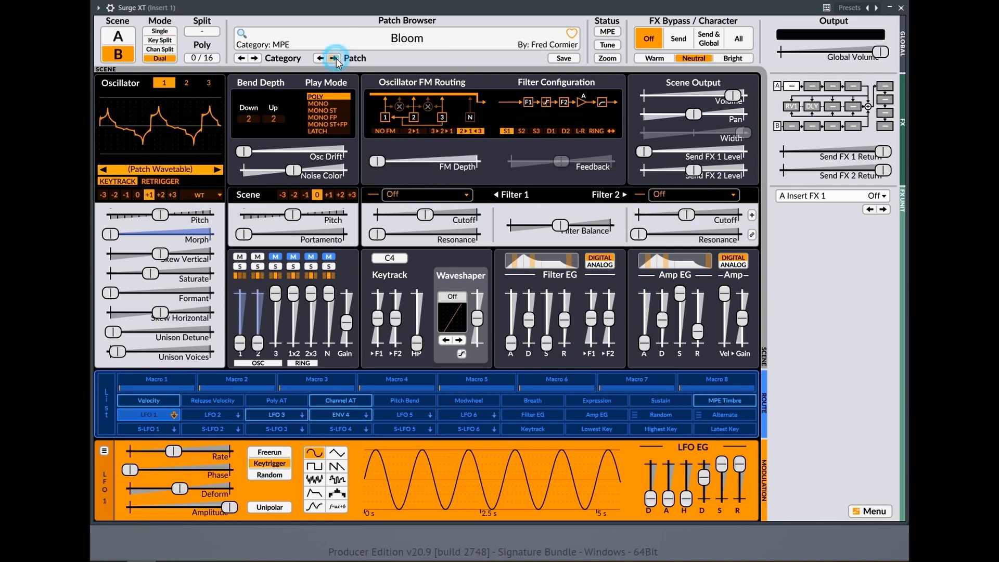
left_click(335, 59)
left_click(319, 58)
left_click(319, 58)
left_click(319, 59)
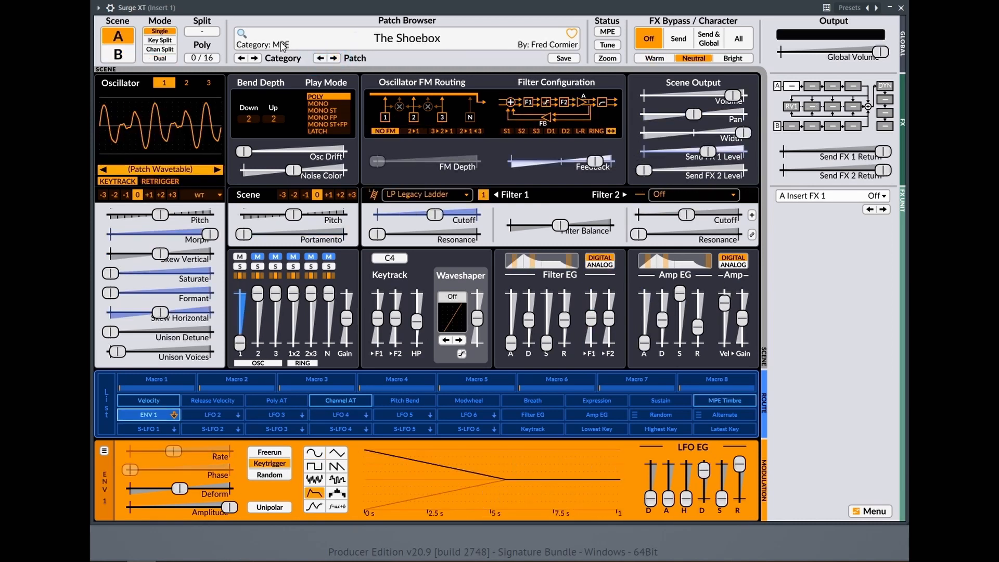
left_click(334, 59)
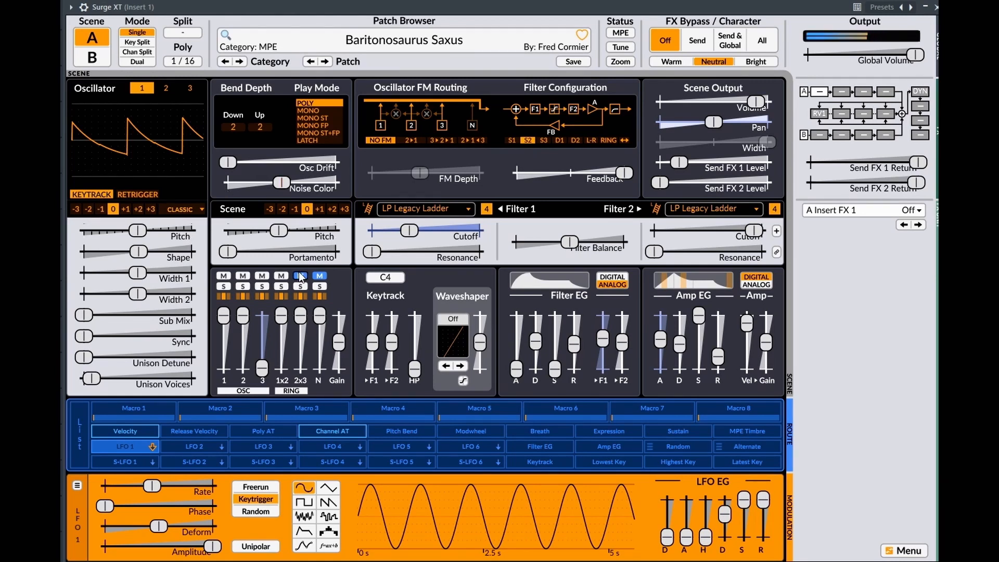
Lower oscillator 1's Shape to its minimum and raise Filter 1's cutoff moderately.
left_click(137, 253)
left_click_drag(138, 253, 84, 253)
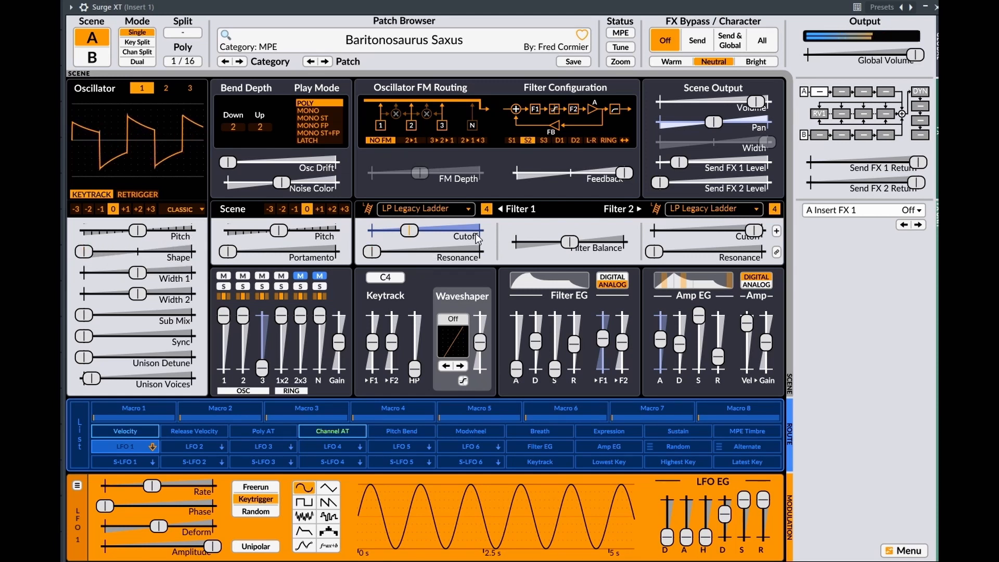
left_click_drag(410, 231, 437, 230)
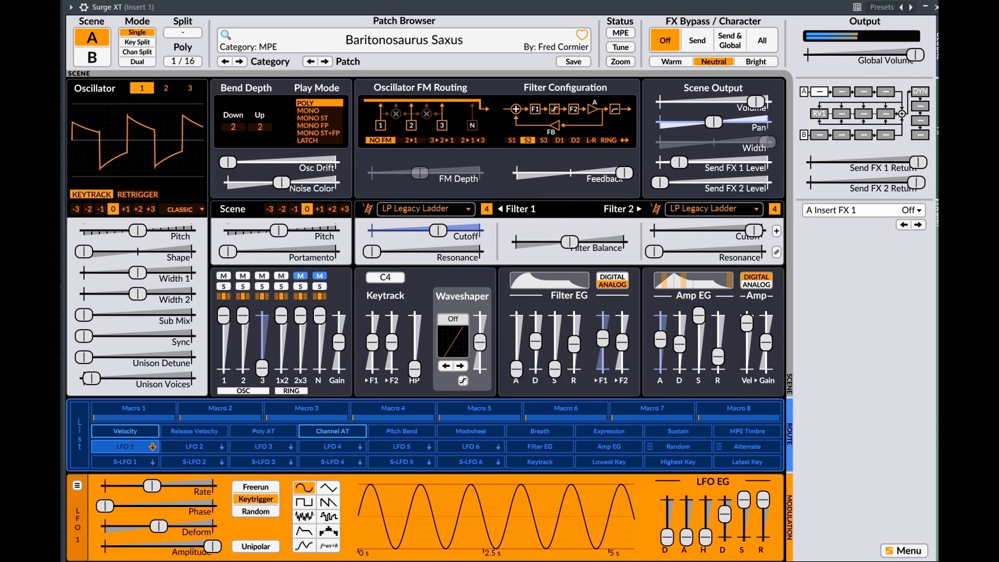
Start saving the patch with the name "Baritonosaurus Saxus NEW" and the category "MPE DEMO".
left_click(574, 62)
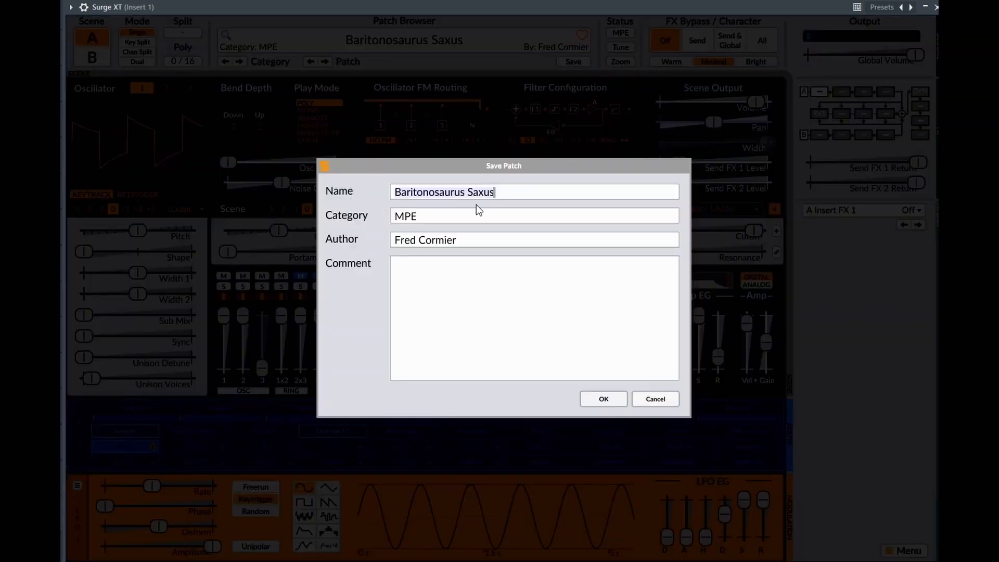
left_click(510, 191)
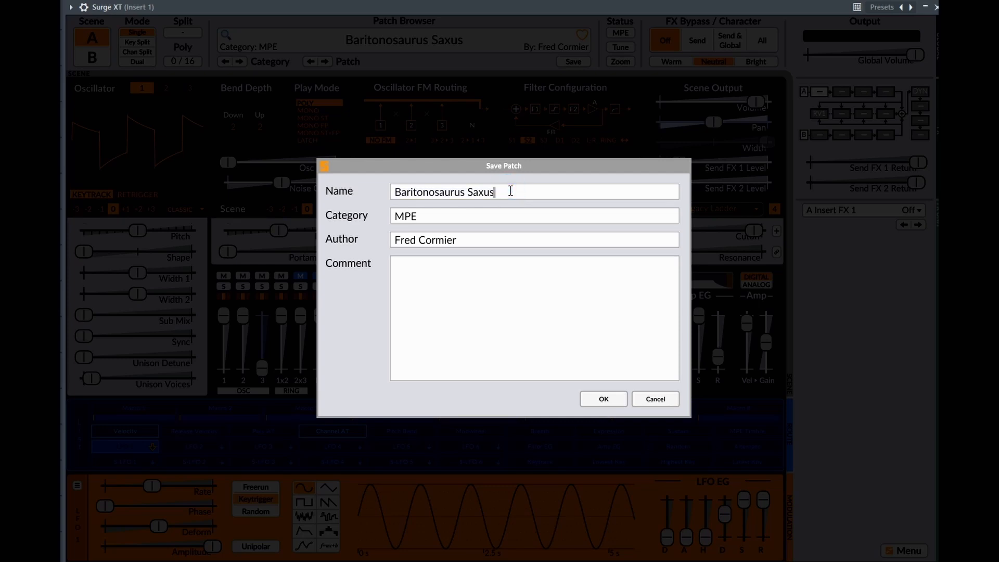
type("NEW")
left_click(422, 218)
left_click(424, 218)
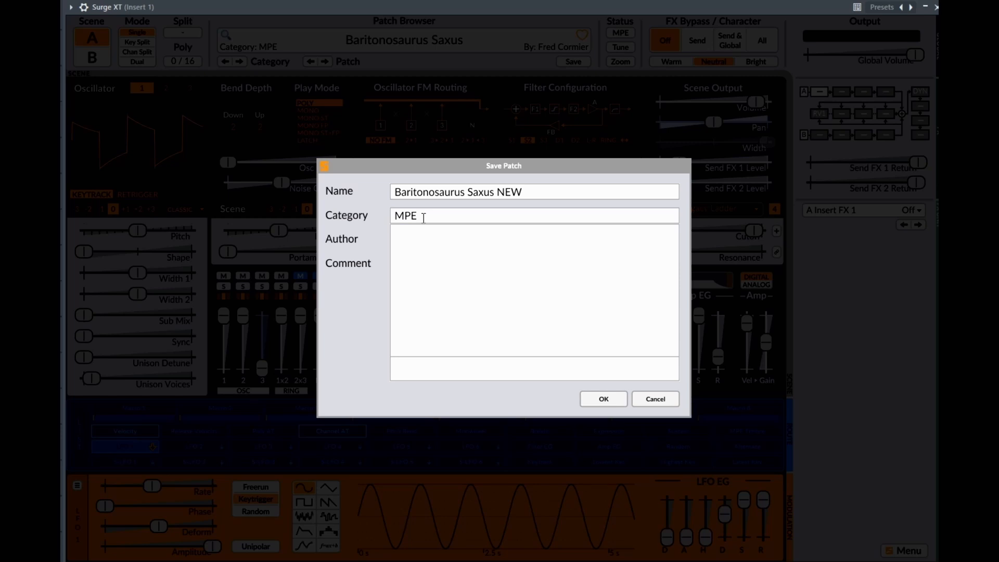
type("DEMO")
left_click(442, 242)
key("Escape")
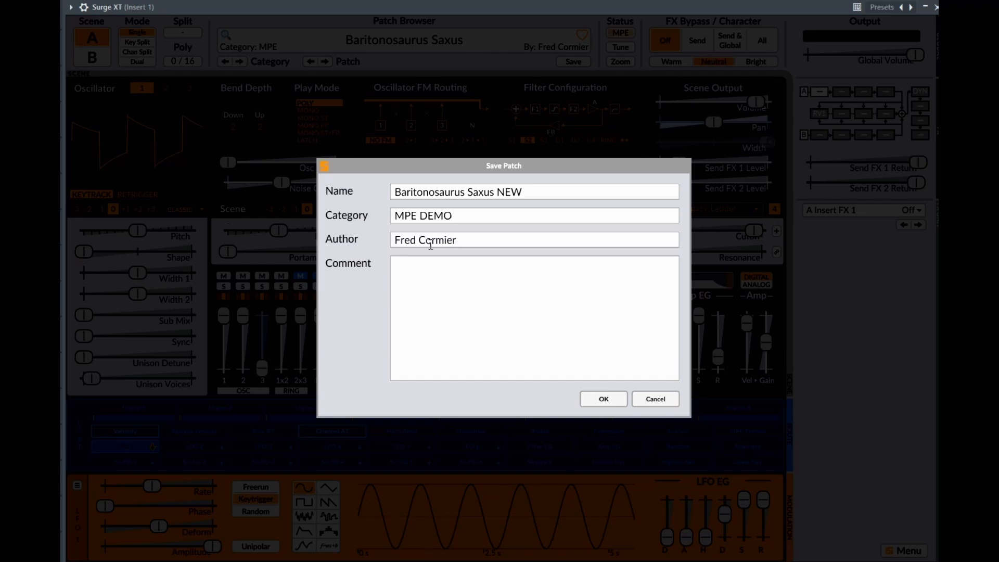
Append "varied" to the author's name in the patch details.
left_click(465, 242)
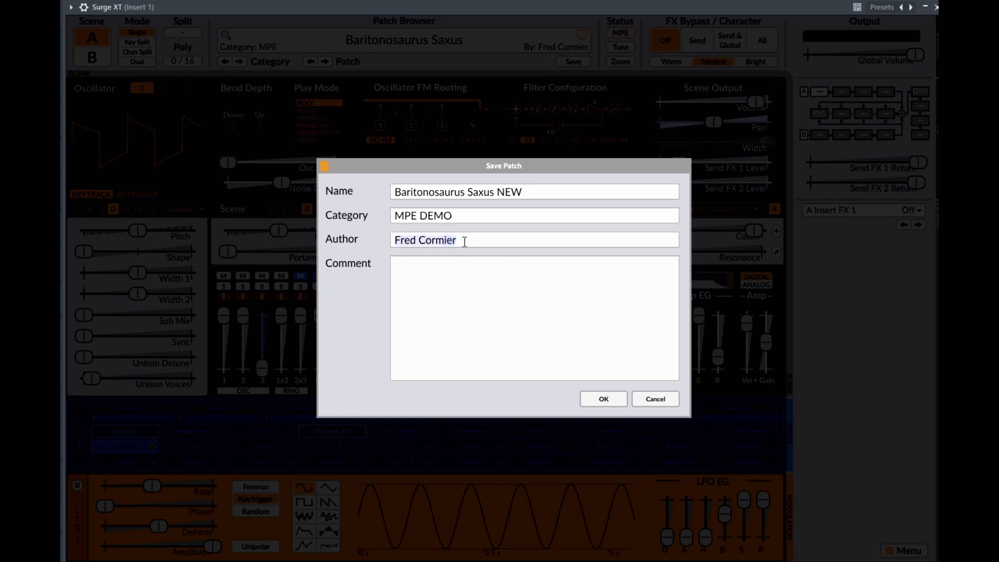
type("varie")
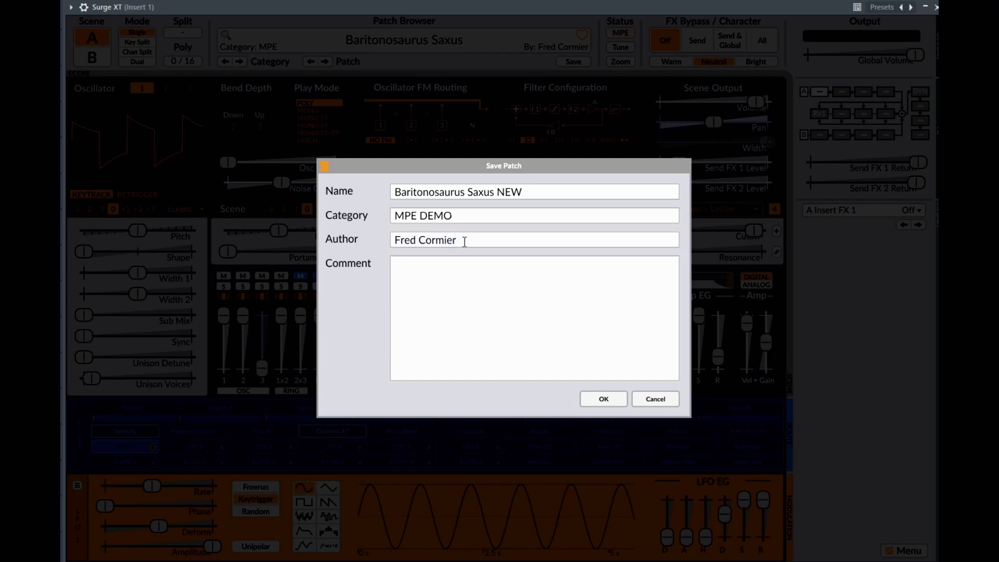
type("d")
Enter the comment "Just for reasons of demonstration" and save the patch.
left_click(460, 284)
type("Just for reasons")
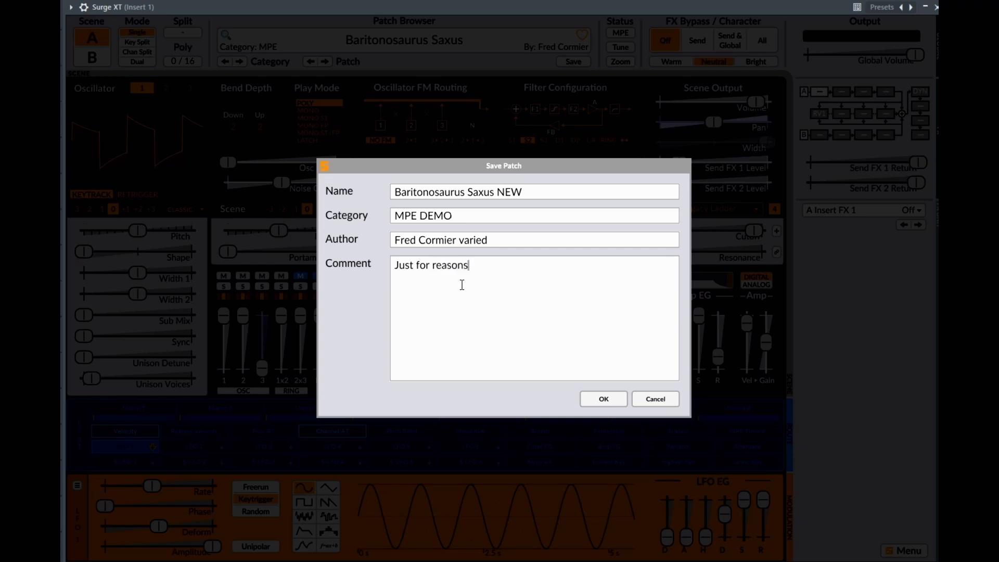
type(" of demonstratoipn")
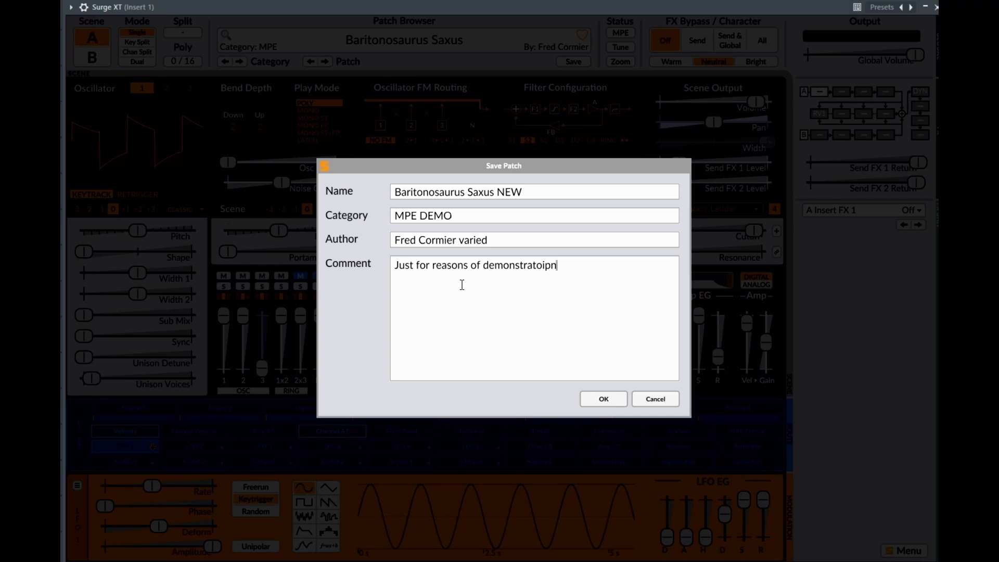
key("BackSpace")
key("BackSpace")
key("BackSpace")
key("BackSpace")
type("ion")
left_click(606, 400)
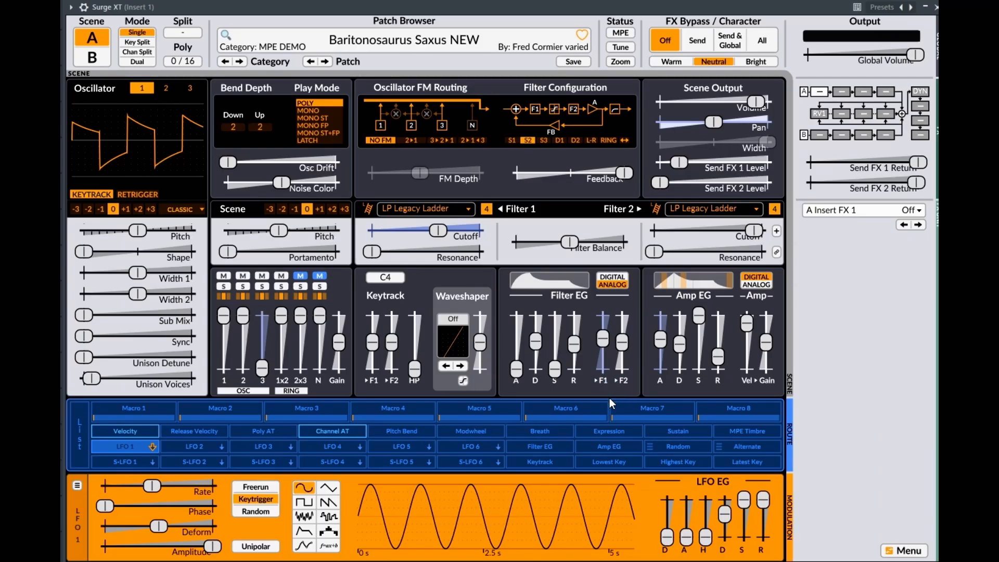
mouse_move(492, 36)
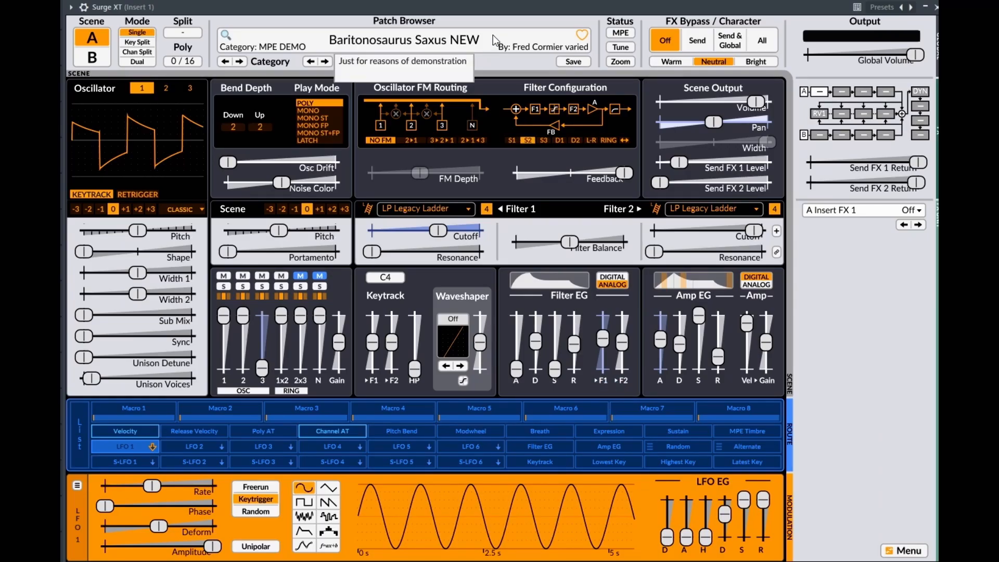
Examine the user category MPE DEMO, the third-party banks and the patch functions in the patch browser.
left_click(492, 36)
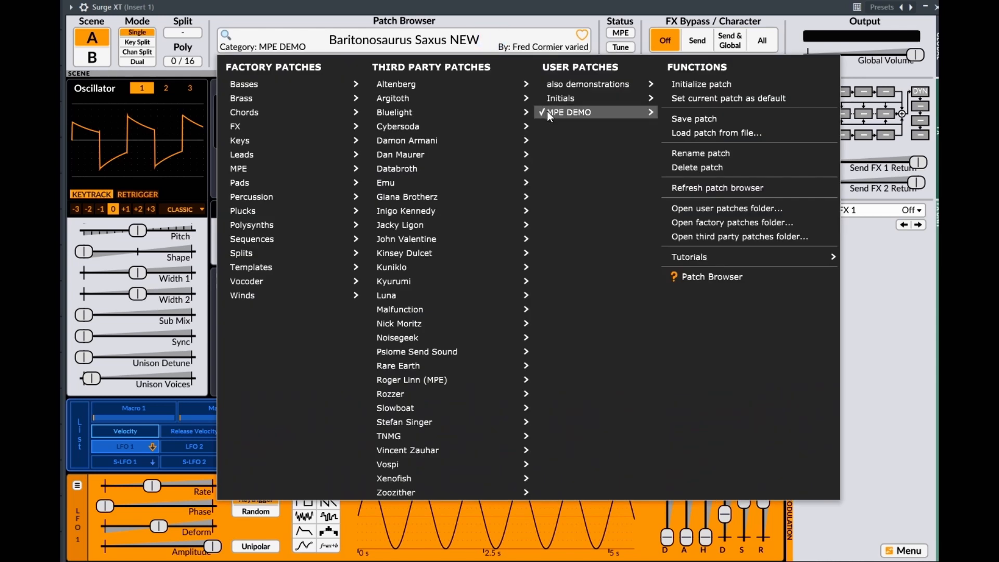
mouse_move(559, 116)
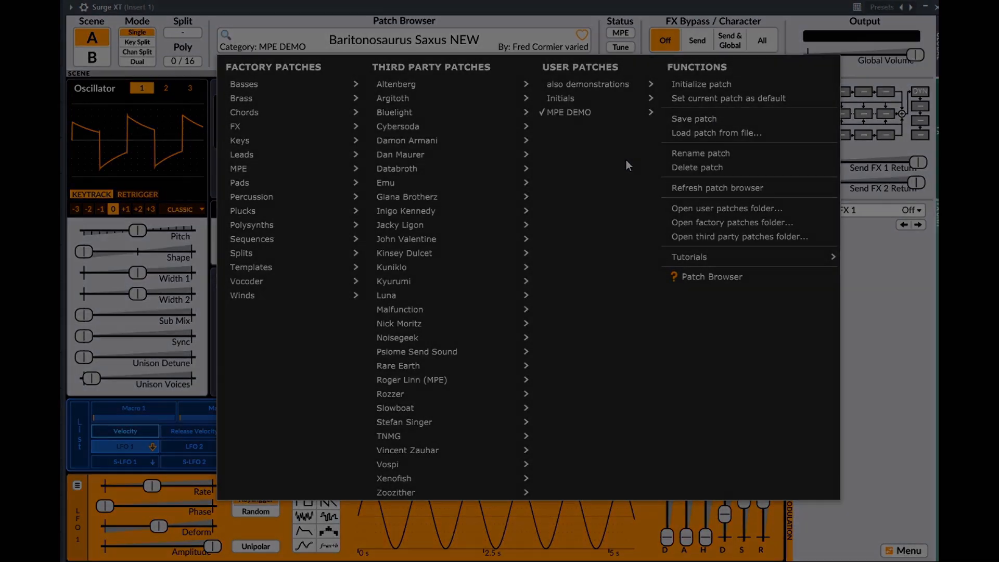
left_click(861, 312)
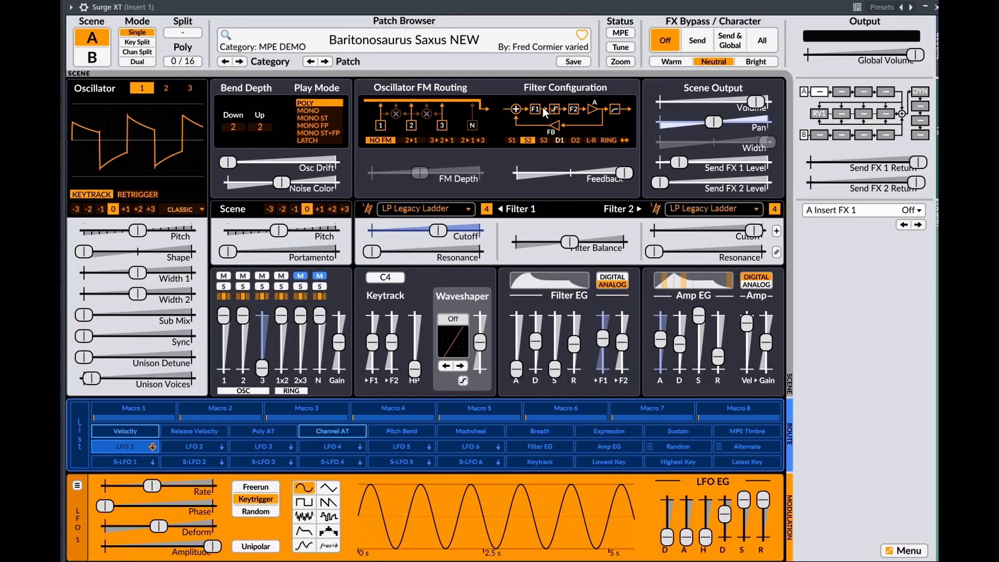
left_click(488, 40)
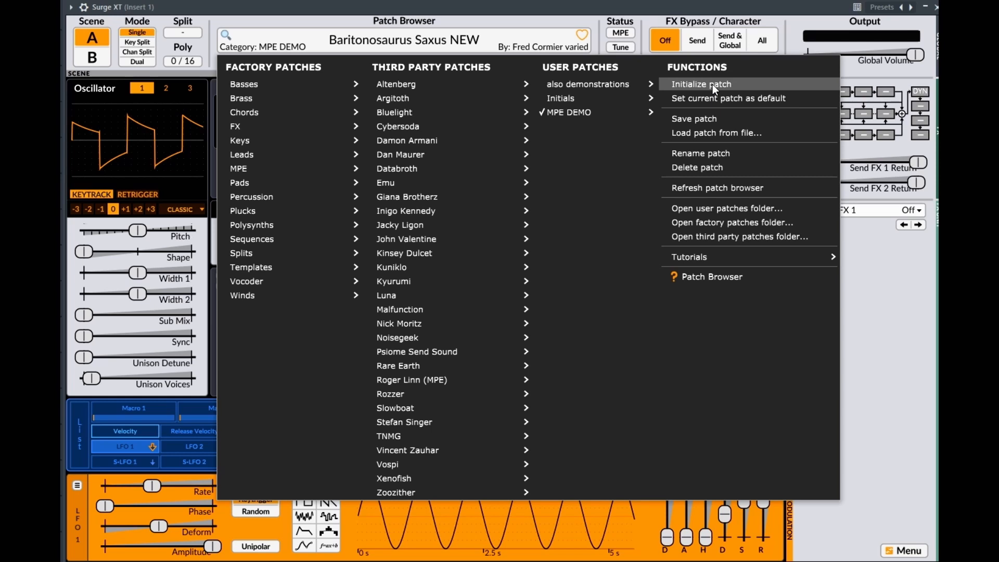
mouse_move(483, 112)
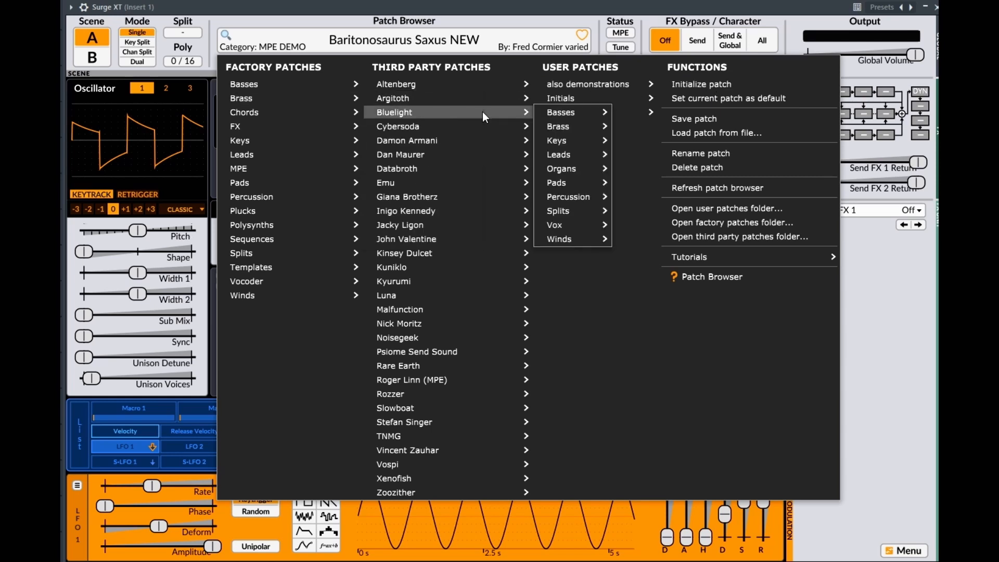
key("Escape")
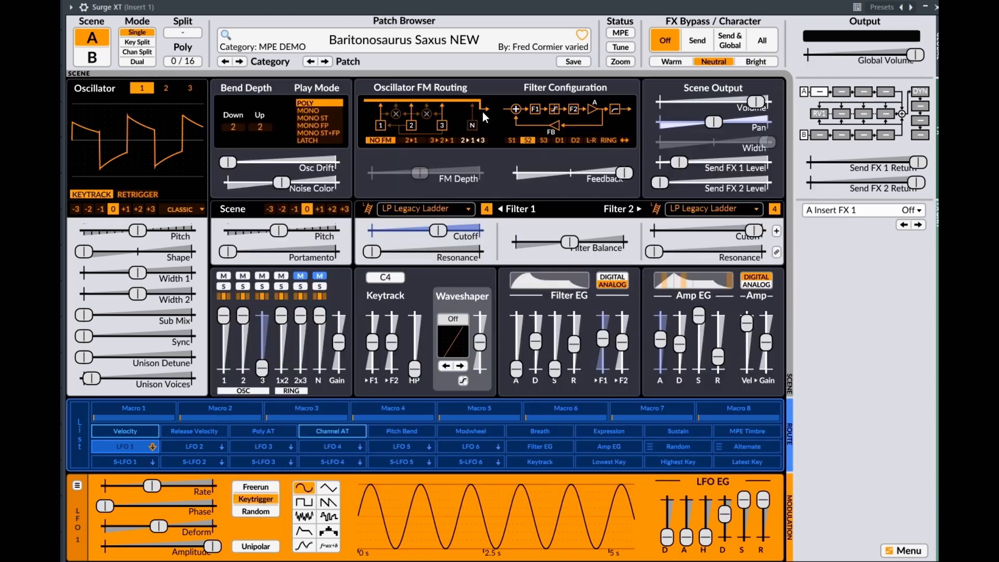
Load the patch Black Swarm from the Basses category of the third-party bank Giana Brotherz.
left_click(484, 39)
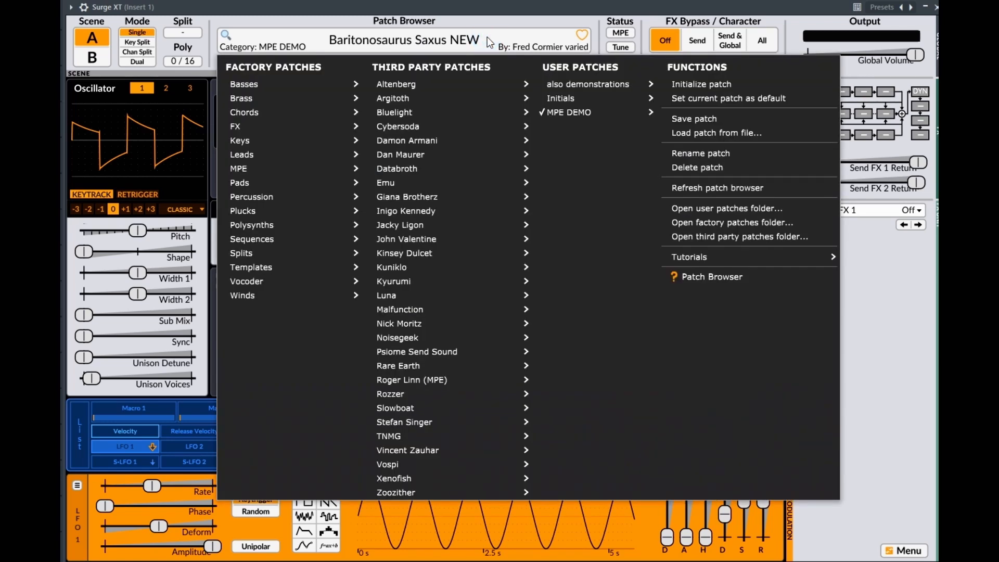
mouse_move(407, 198)
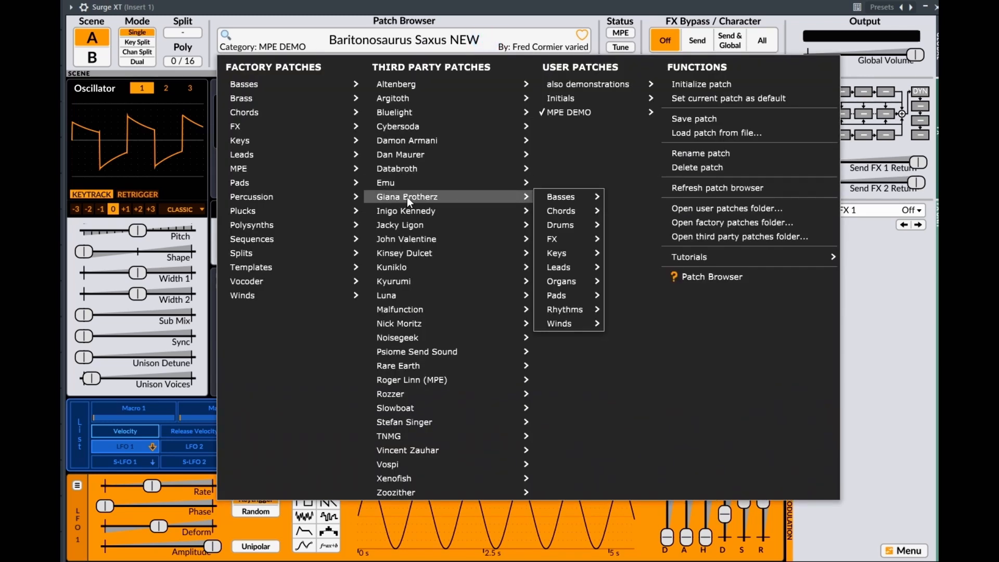
mouse_move(576, 194)
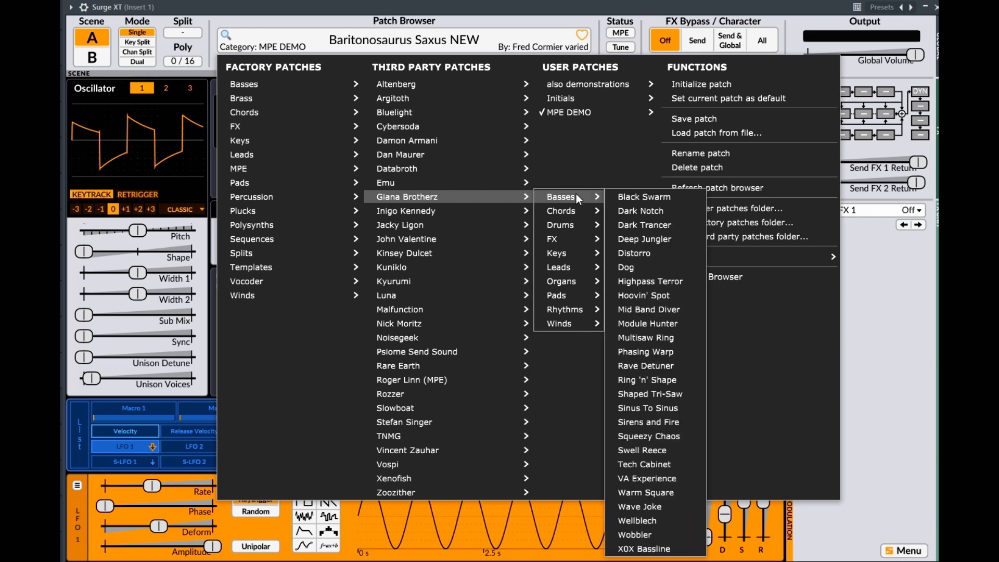
left_click(644, 196)
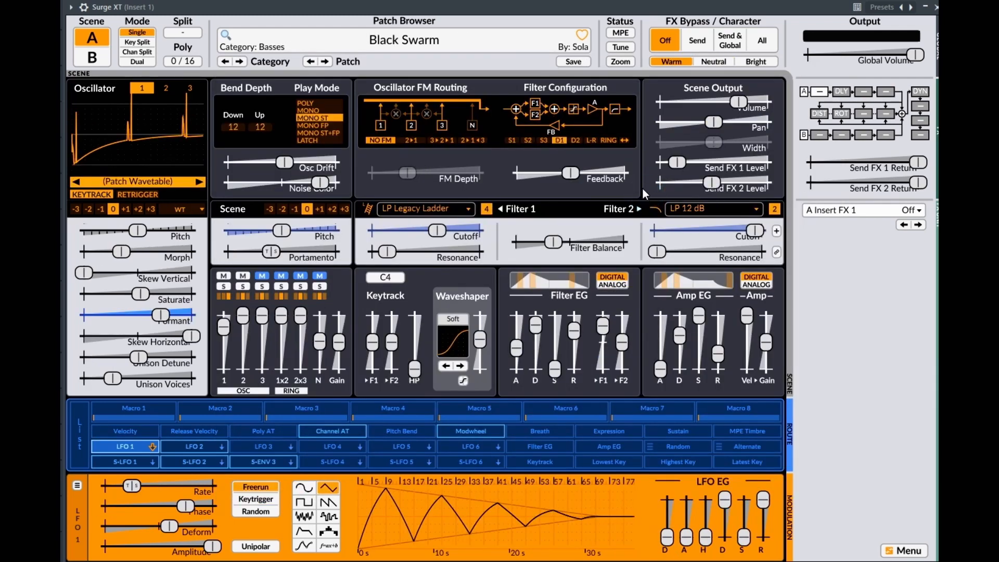
Set the loaded patch Black Swarm as the default patch and close the synthesizer window.
mouse_move(500, 44)
left_click(525, 42)
right_click(525, 42)
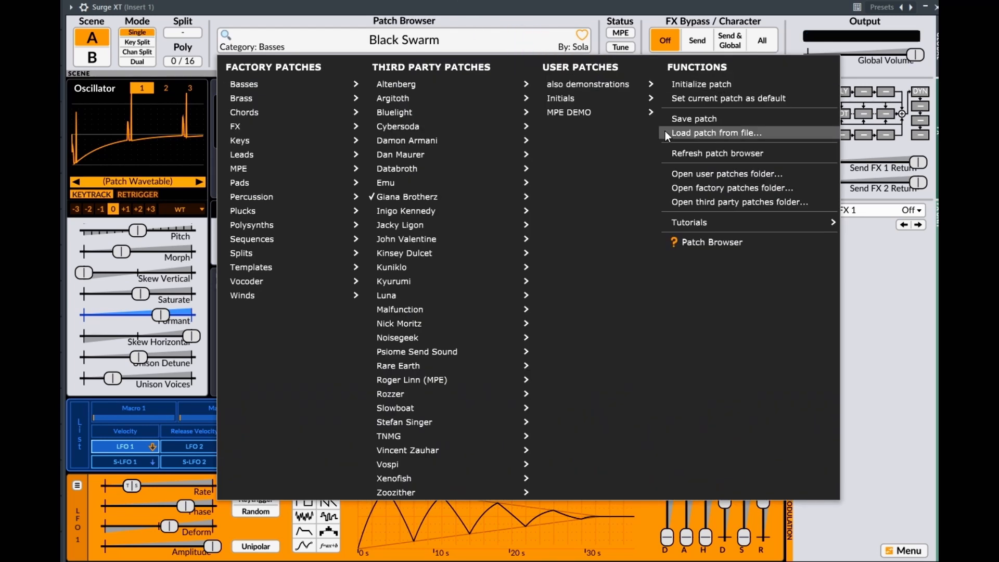
left_click(729, 98)
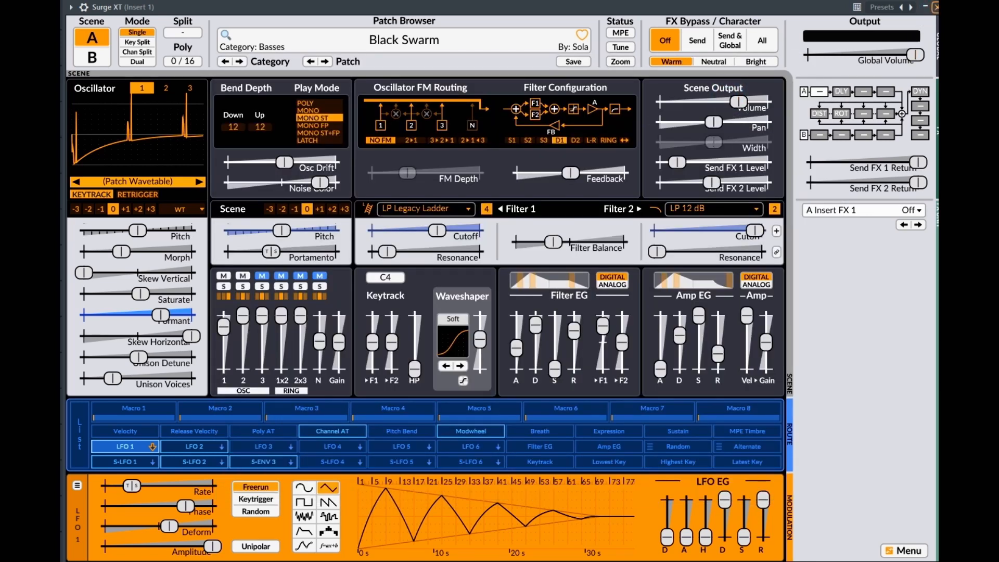
left_click(935, 7)
Load the factory patch Pad 8 from the Pads category and reset it with Initialize patch.
left_click(506, 40)
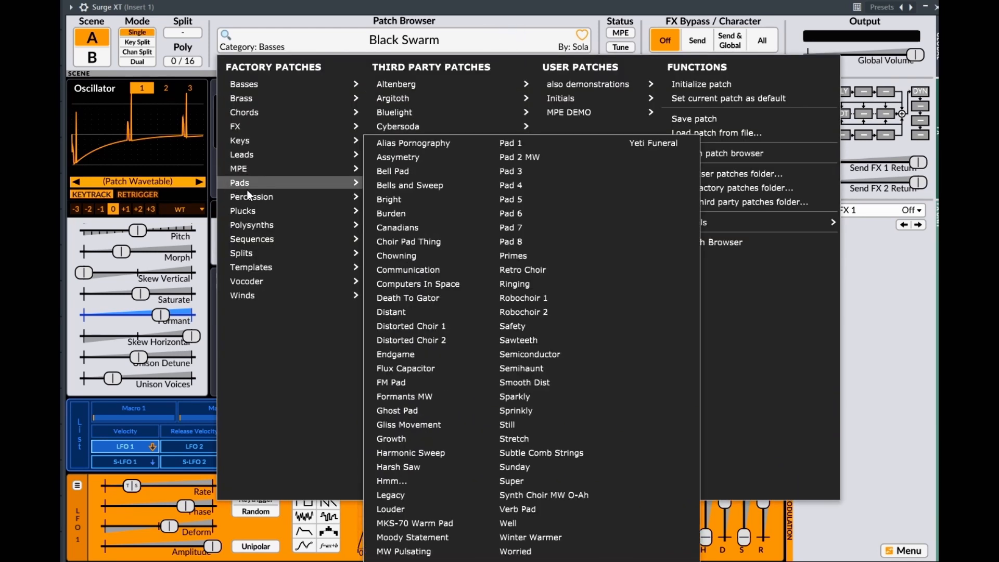
left_click(519, 245)
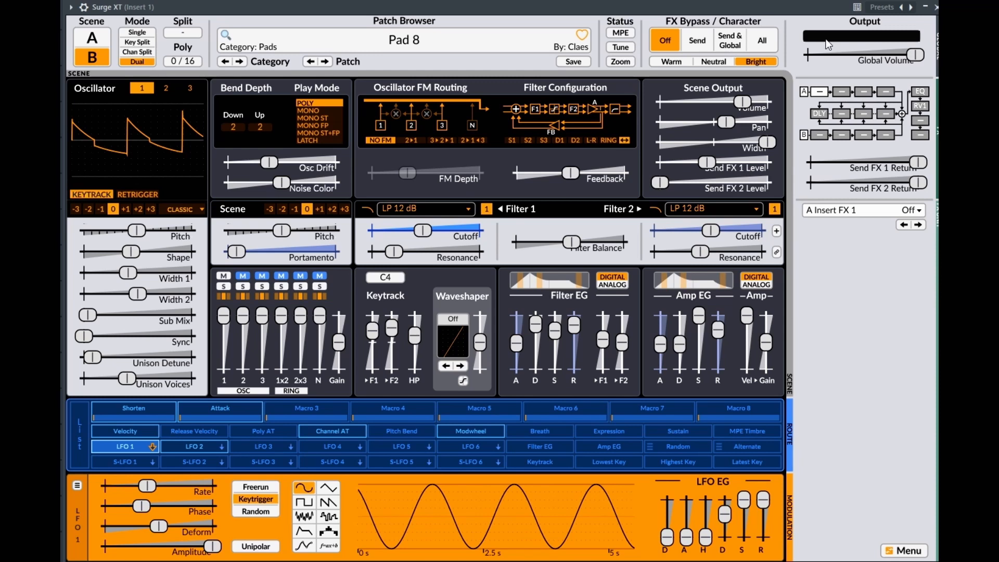
left_click(524, 42)
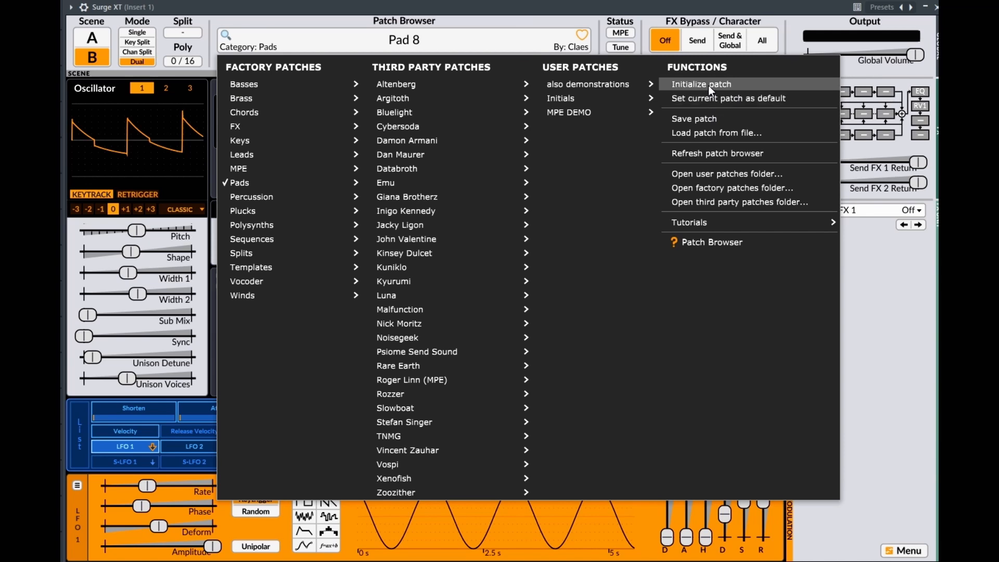
key("Escape")
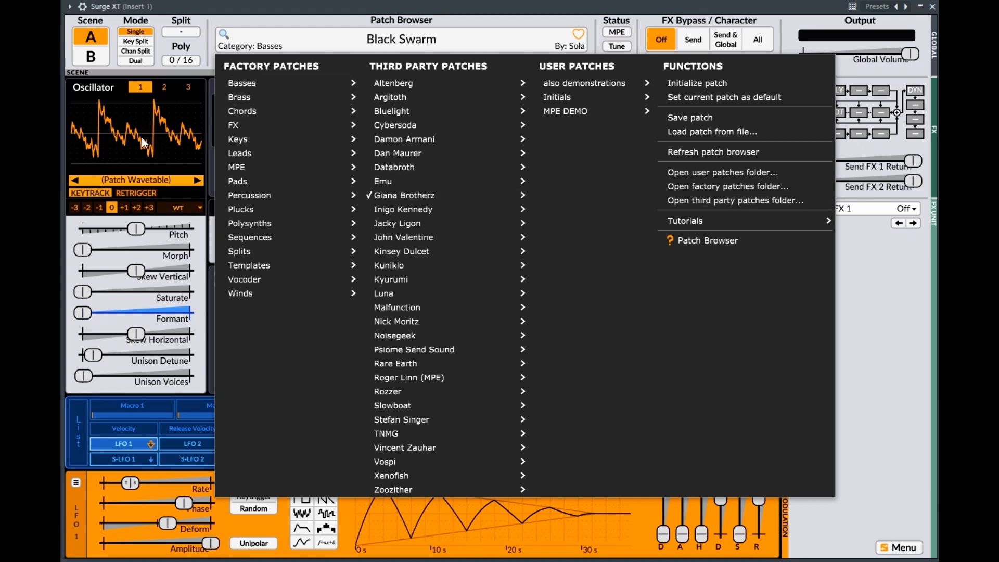
Open the user patches folder, look into its demonstrations and also demonstrations subfolders, and close it.
left_click(694, 174)
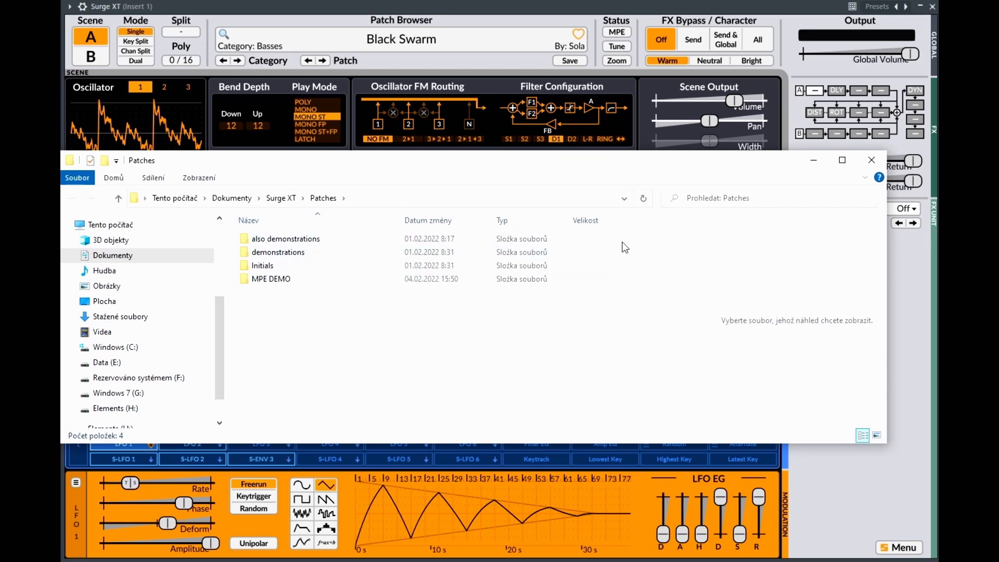
double_click(276, 253)
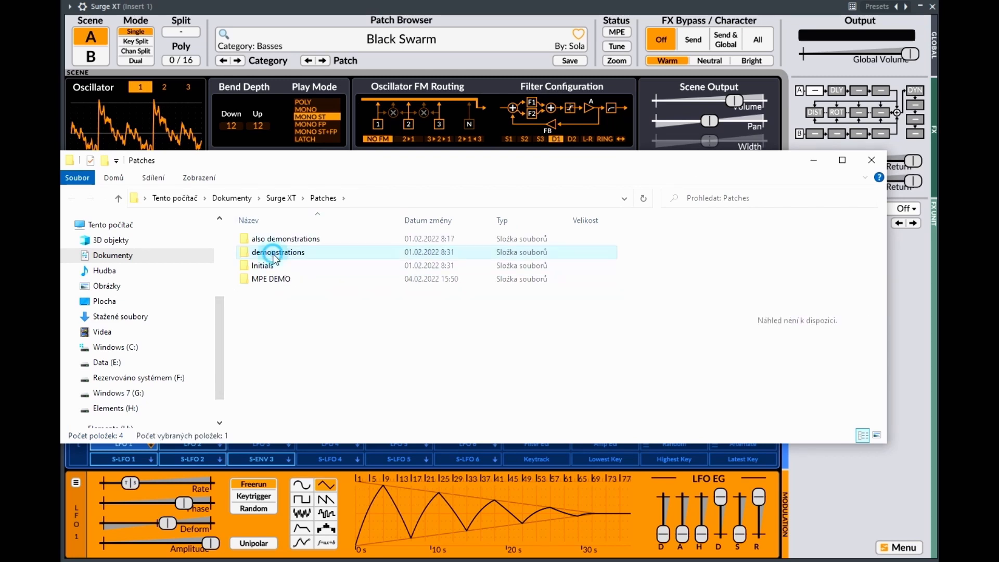
left_click(73, 200)
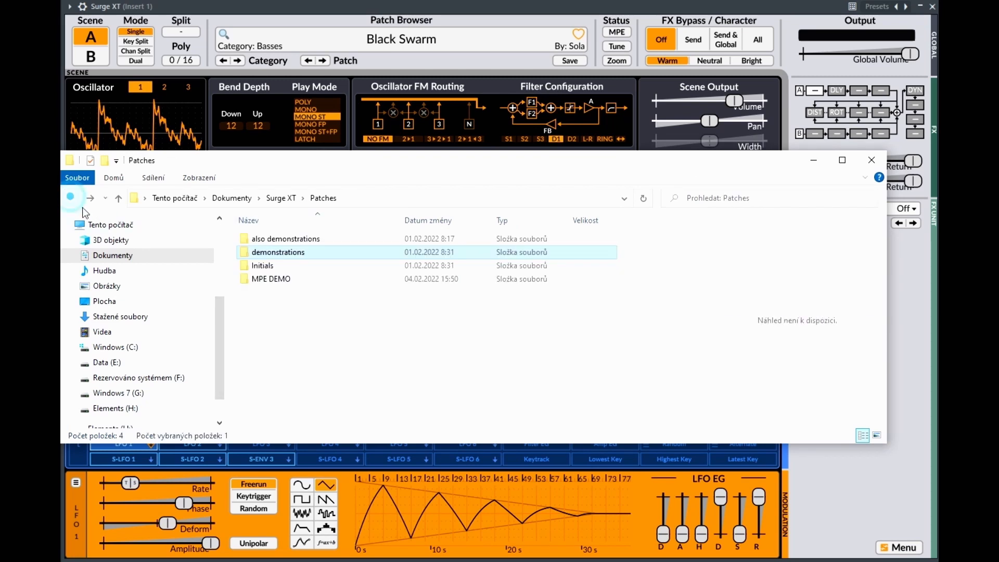
double_click(256, 238)
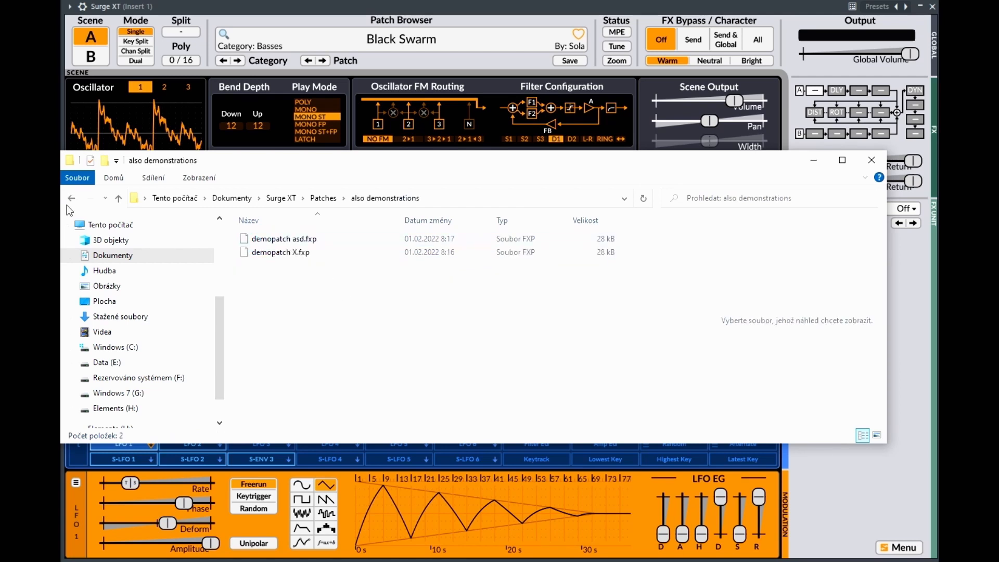
left_click(876, 161)
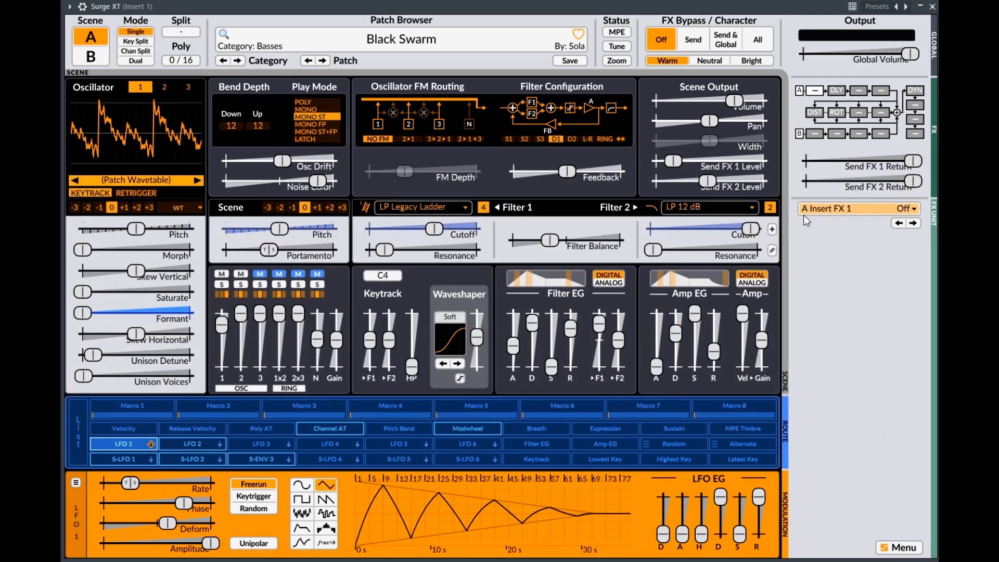
Open the factory patches folder, look through its Percussion subfolder, and close it.
left_click(509, 44)
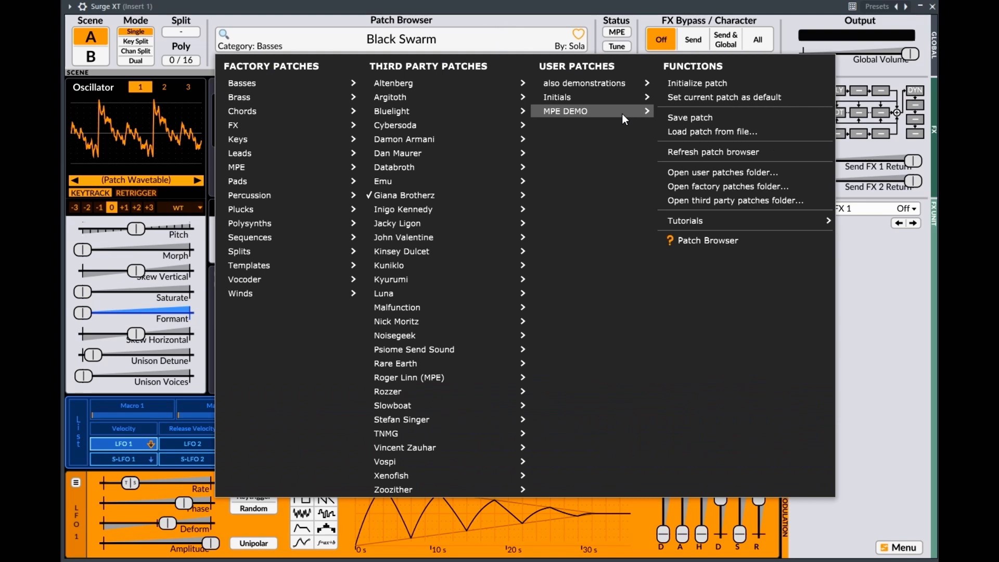
left_click(707, 185)
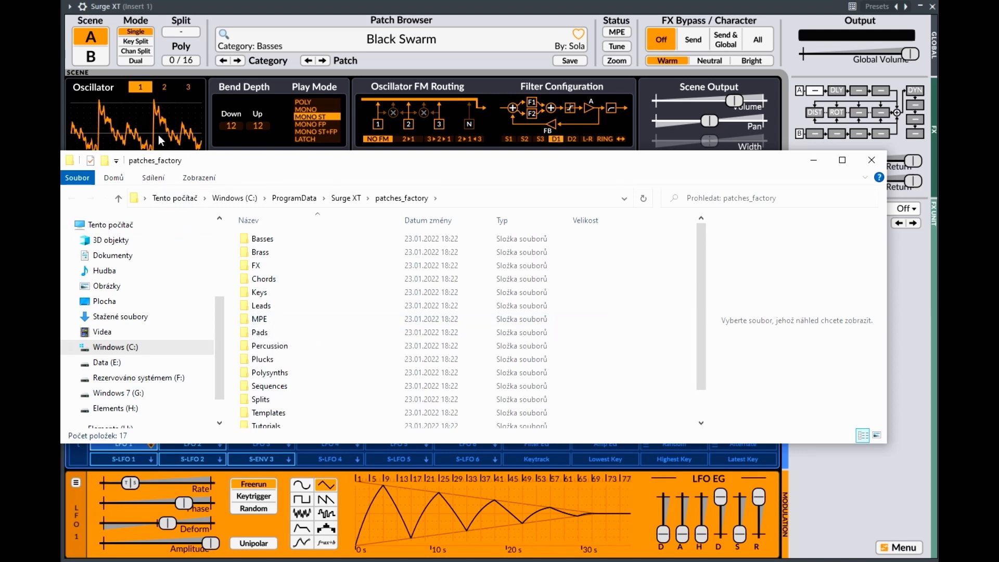
double_click(273, 346)
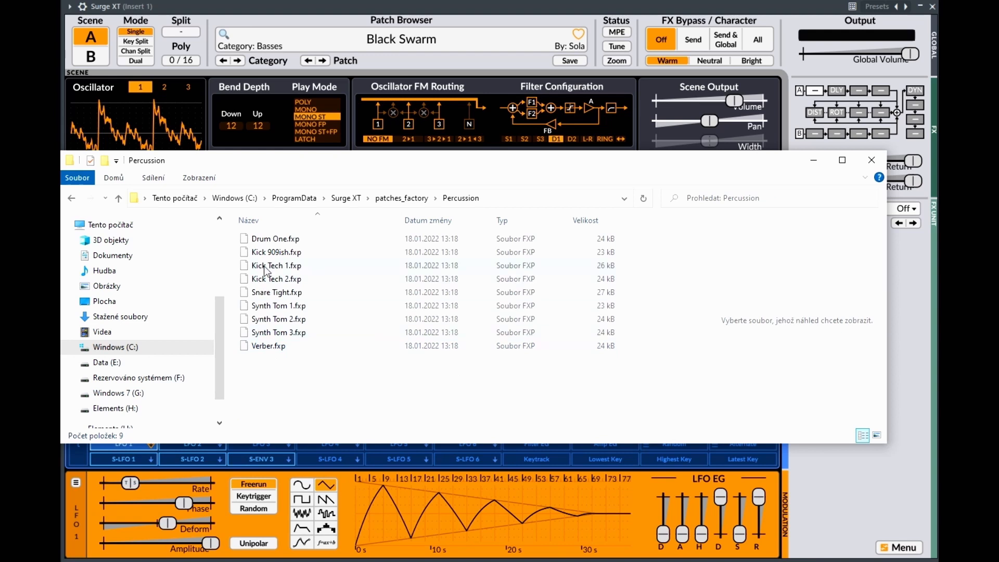
left_click(871, 160)
Open the third-party patches folder, look through the Leads subfolder of the Emu bank, and close it.
left_click(488, 38)
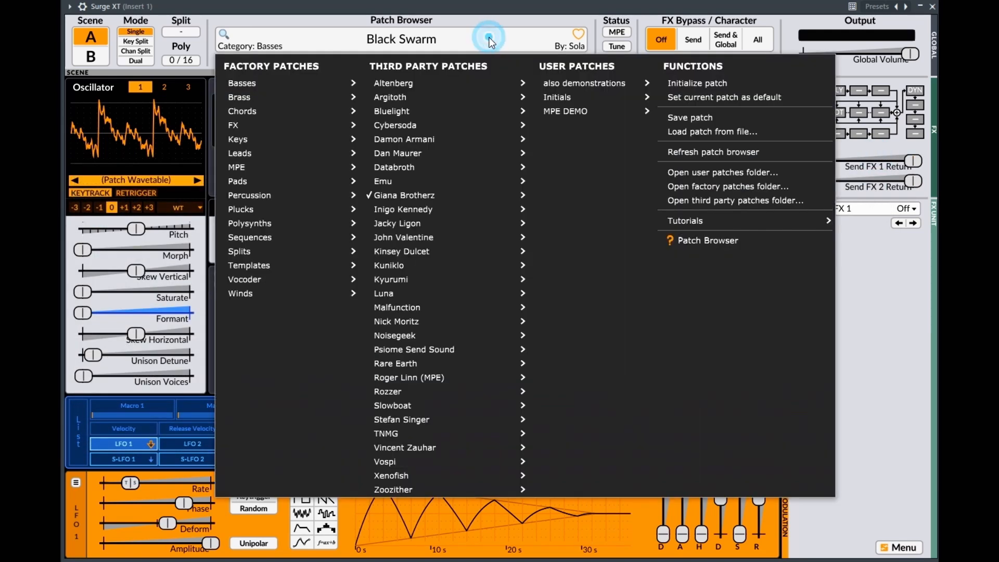
left_click(721, 202)
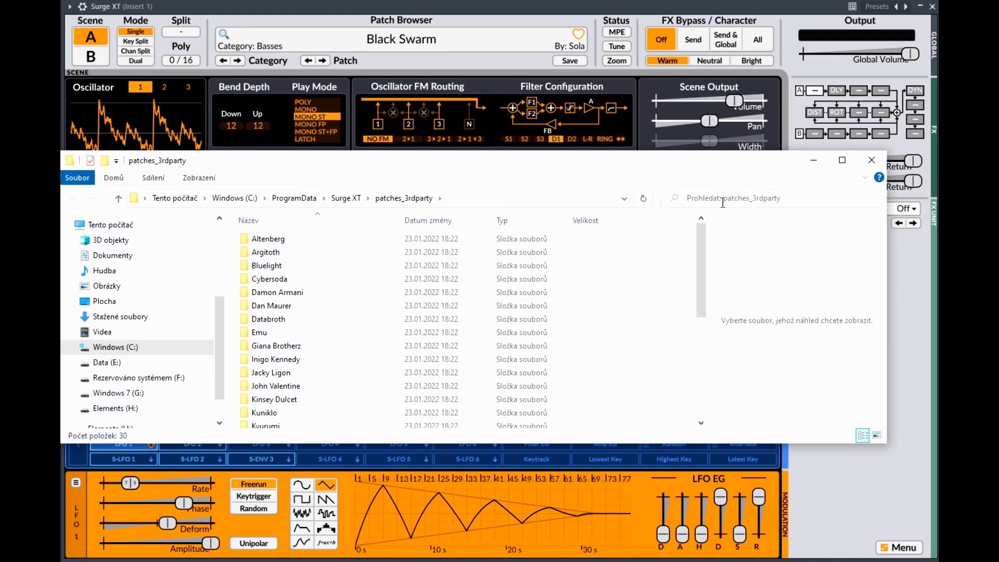
double_click(265, 333)
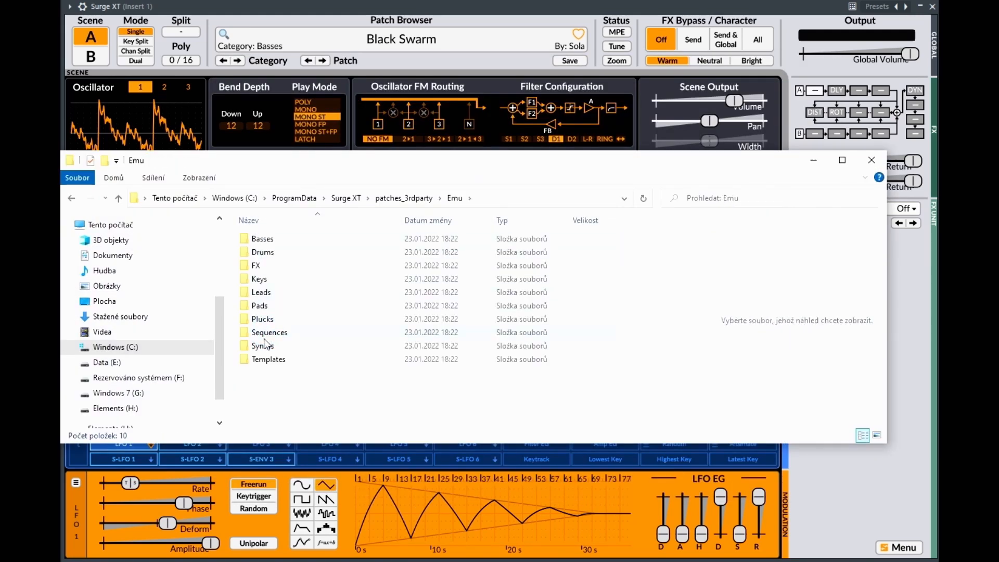
double_click(255, 293)
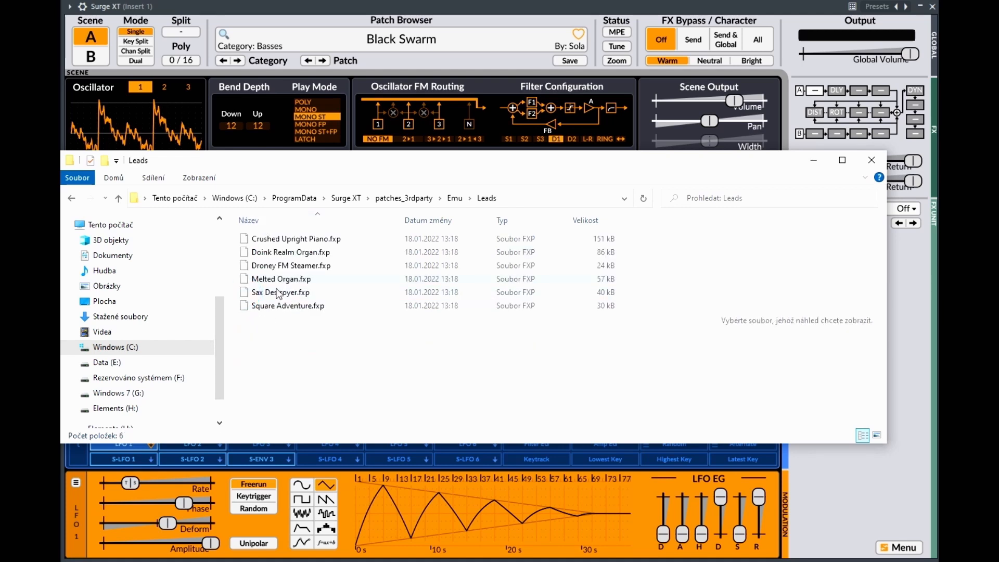
left_click(870, 162)
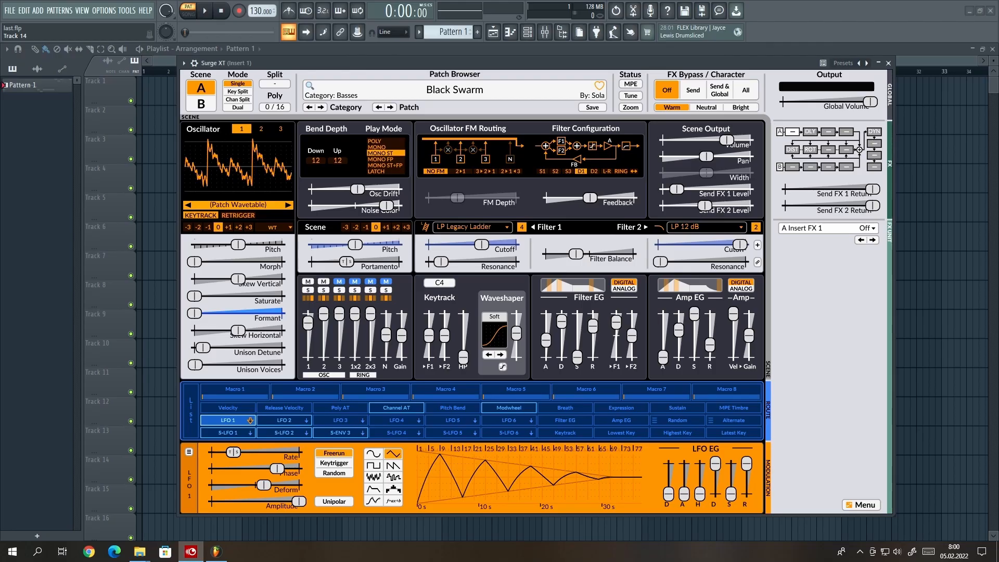
Enable MPE and consult the online manual's MPE Options section through its help link.
left_click(631, 85)
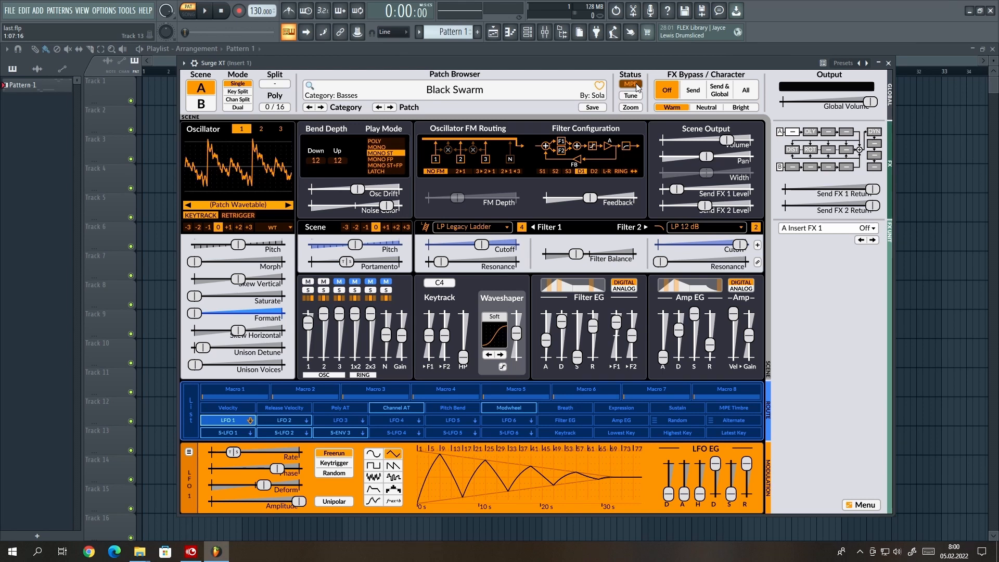
right_click(637, 87)
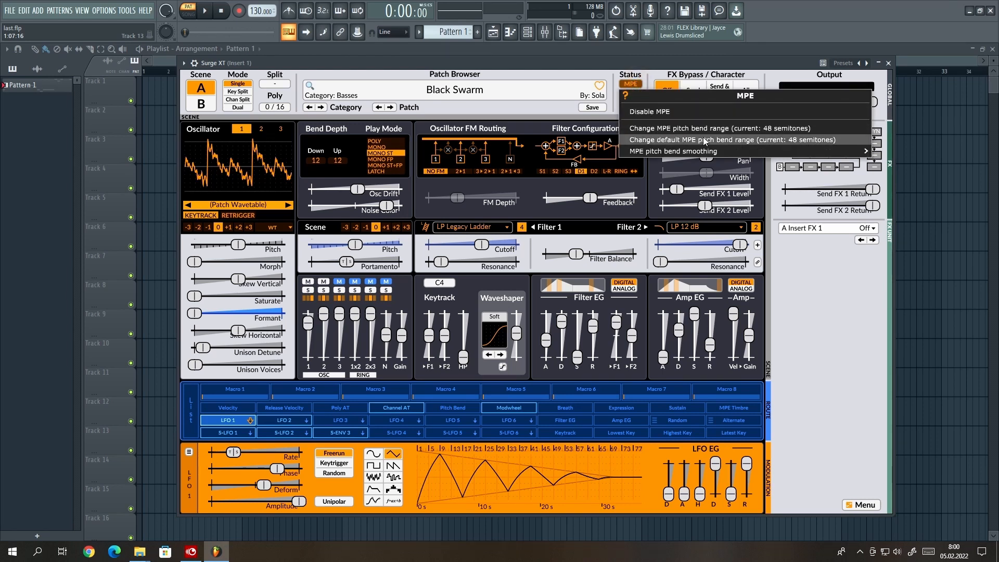
left_click(626, 95)
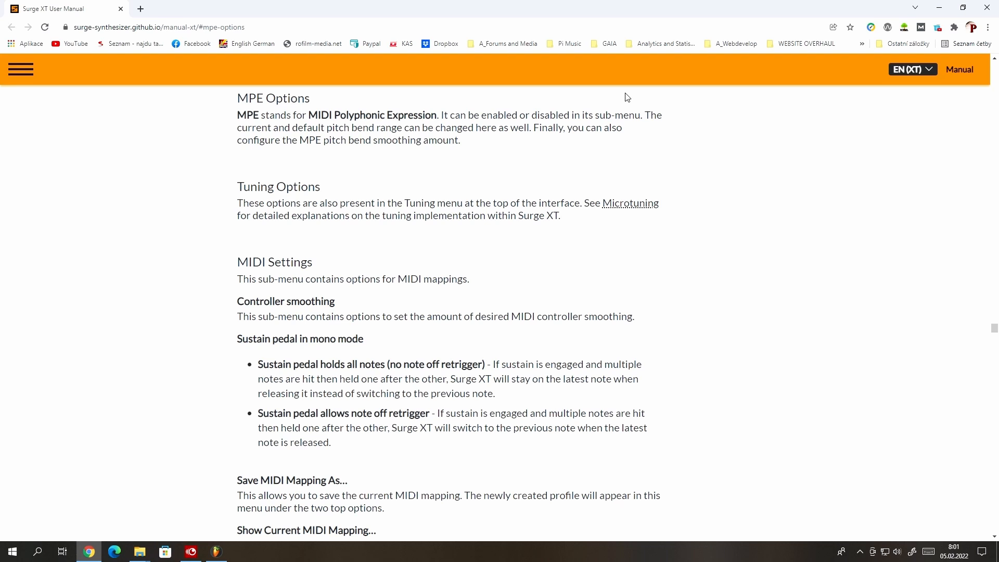
left_click(988, 9)
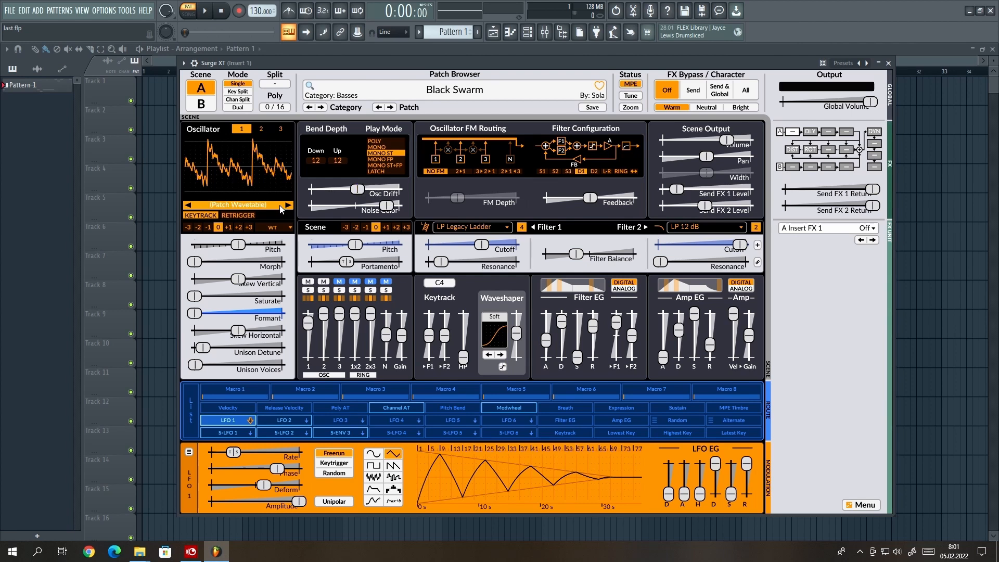
Open the online manual's Tuning Options section through the help link of the tuning settings.
left_click(635, 97)
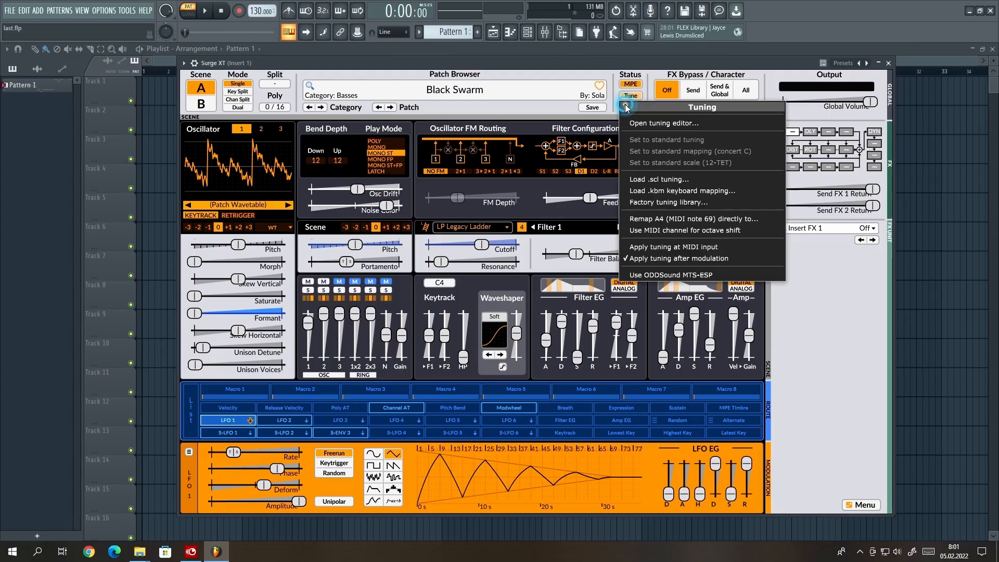
left_click(626, 106)
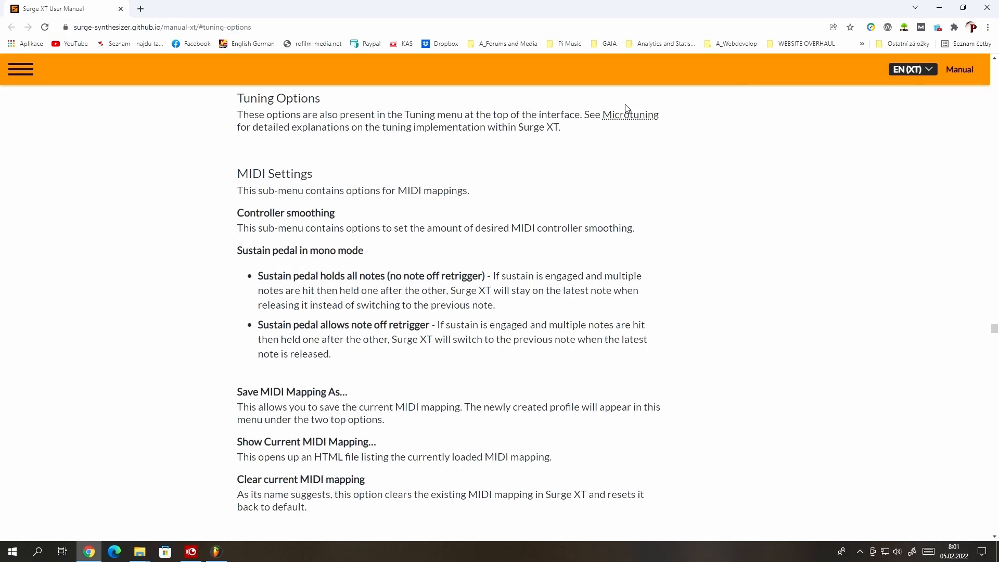
Close the online manual and turn MPE off.
left_click(988, 9)
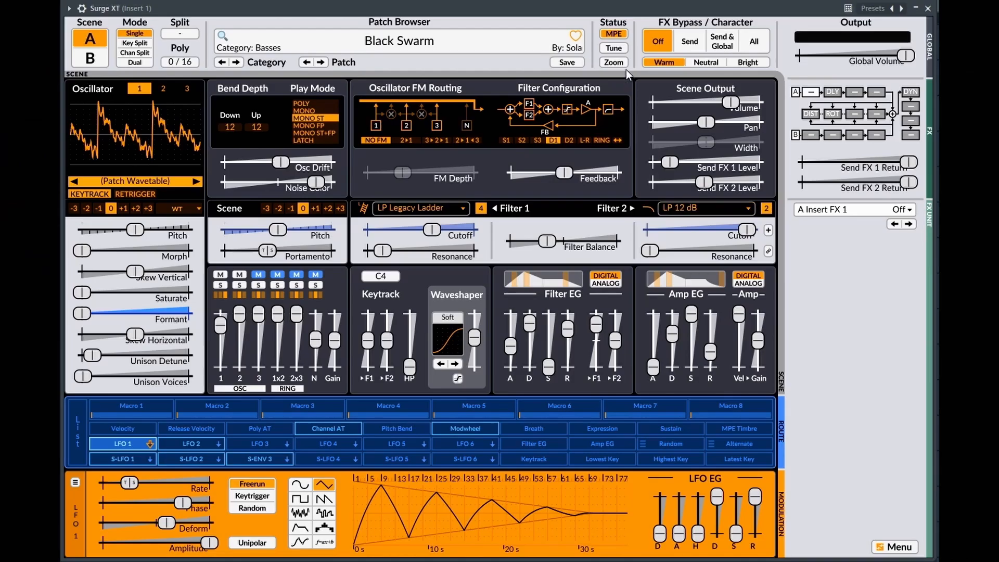
left_click(622, 37)
Browse the SCL scale files offered for loading a tuning, and close the file selection without loading one.
left_click(617, 48)
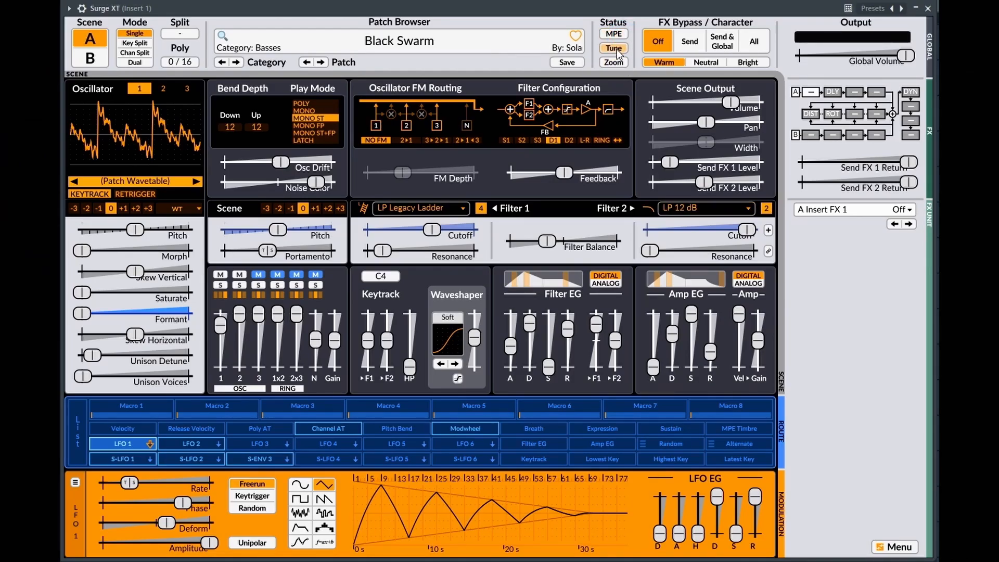
right_click(617, 49)
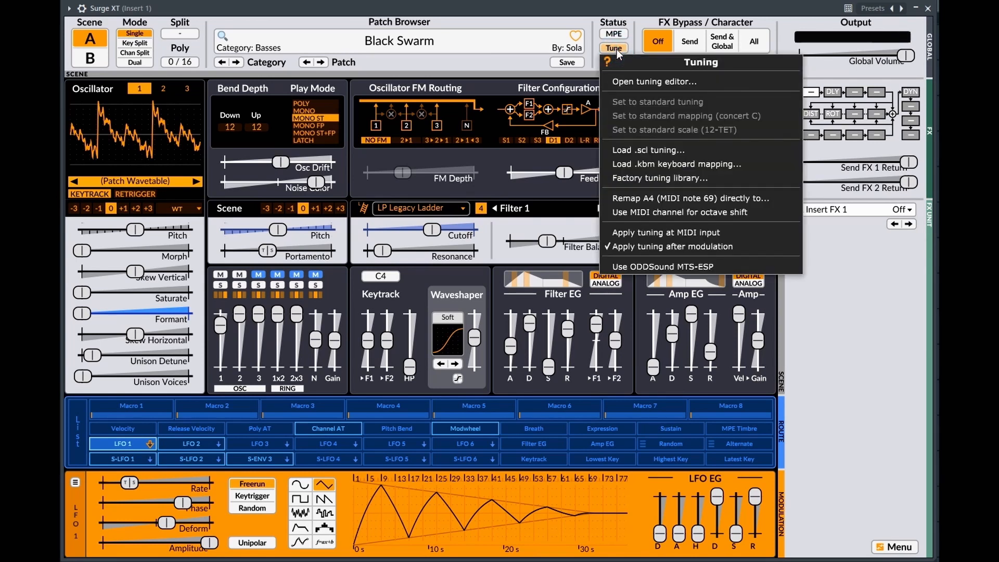
left_click(651, 149)
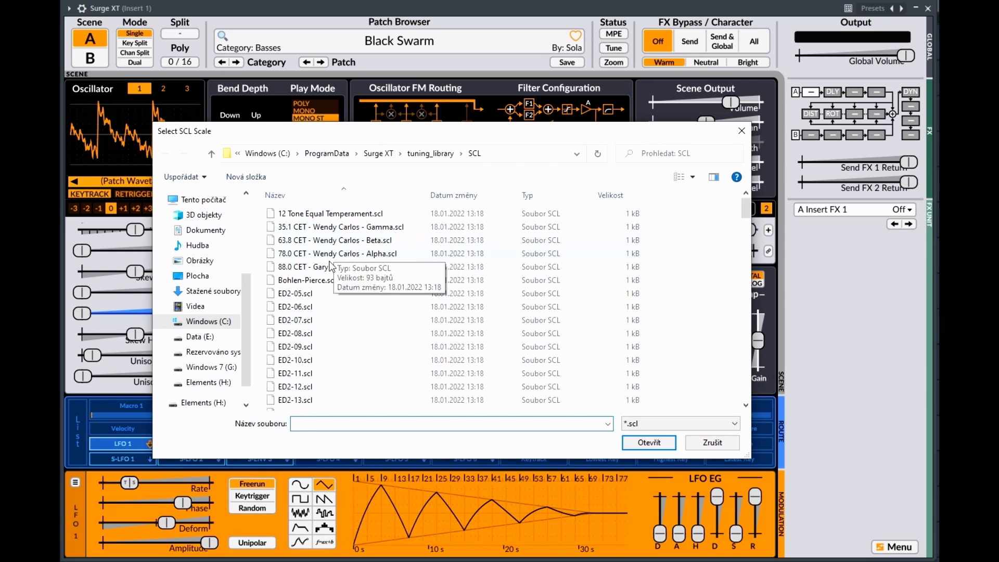
left_click_drag(744, 204, 747, 367)
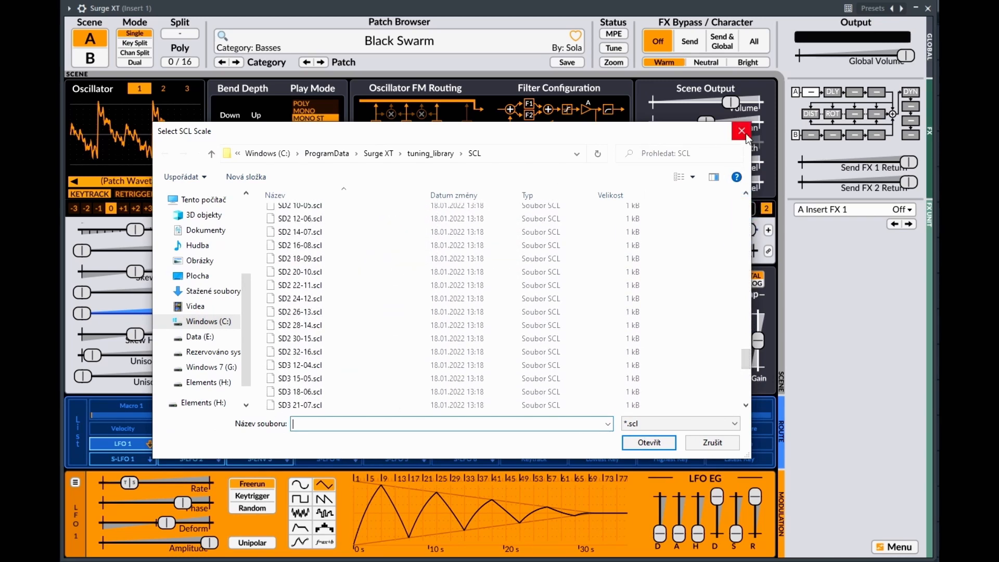
left_click(742, 130)
Open the factory tuning library, look through its KBM Concert Pitch subfolder, and close it.
left_click(615, 52)
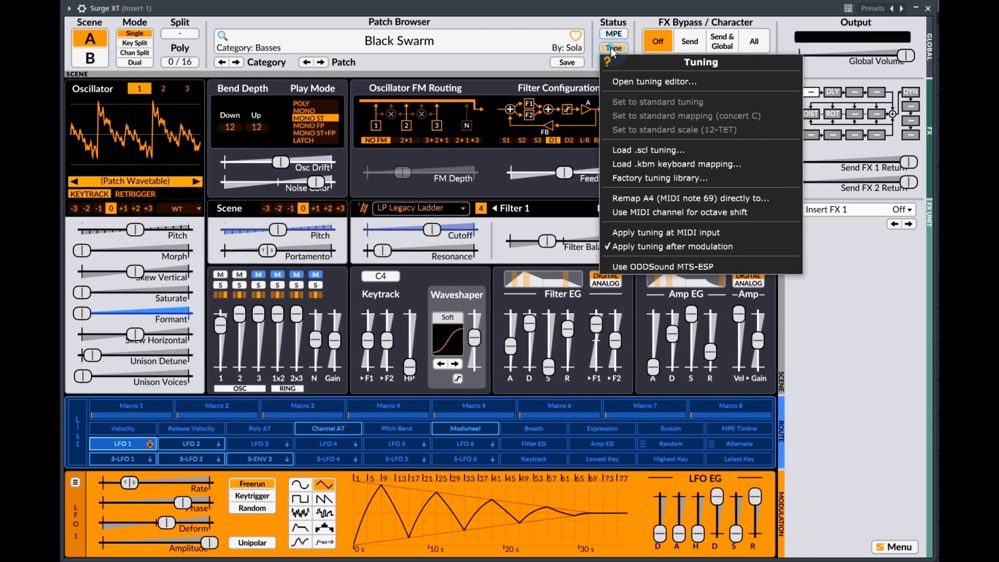
left_click(659, 178)
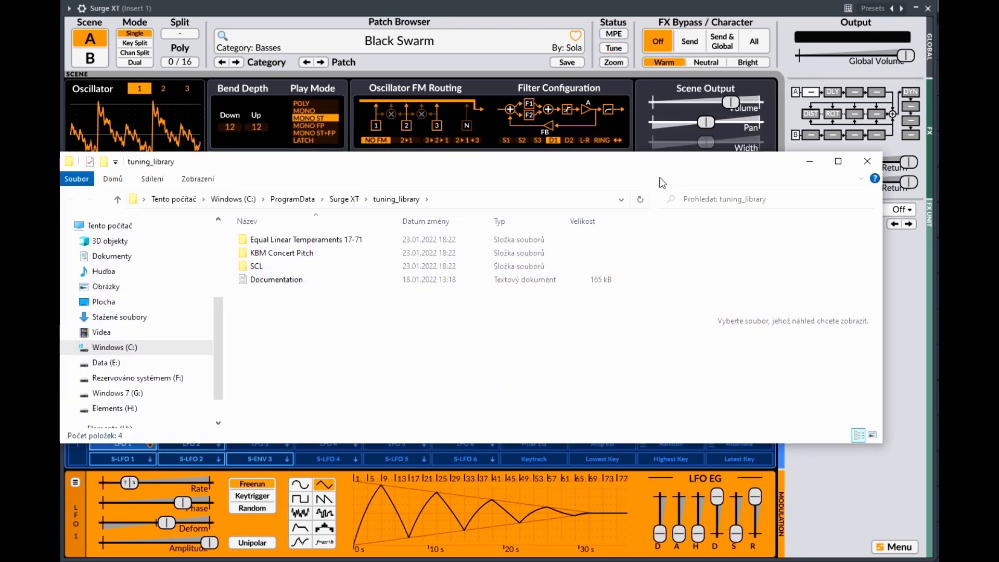
double_click(293, 253)
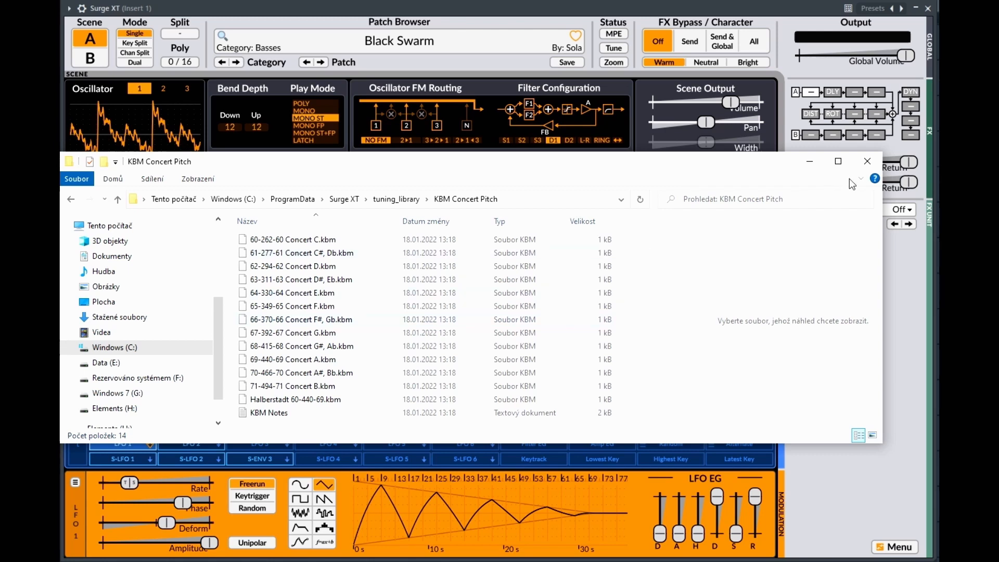
left_click(867, 163)
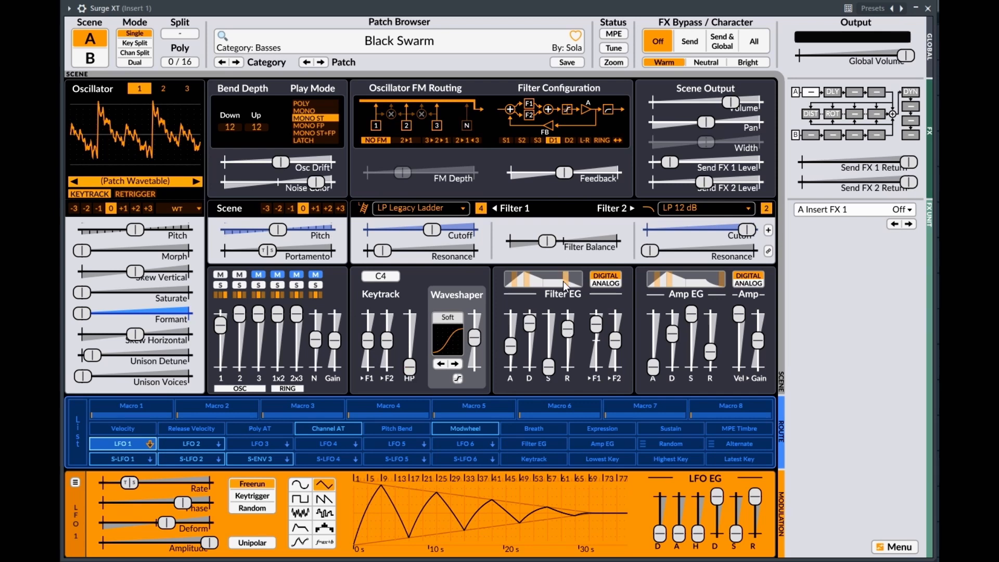
Try the interface zoom at 125% and 100%, and return it to 150%.
left_click(615, 61)
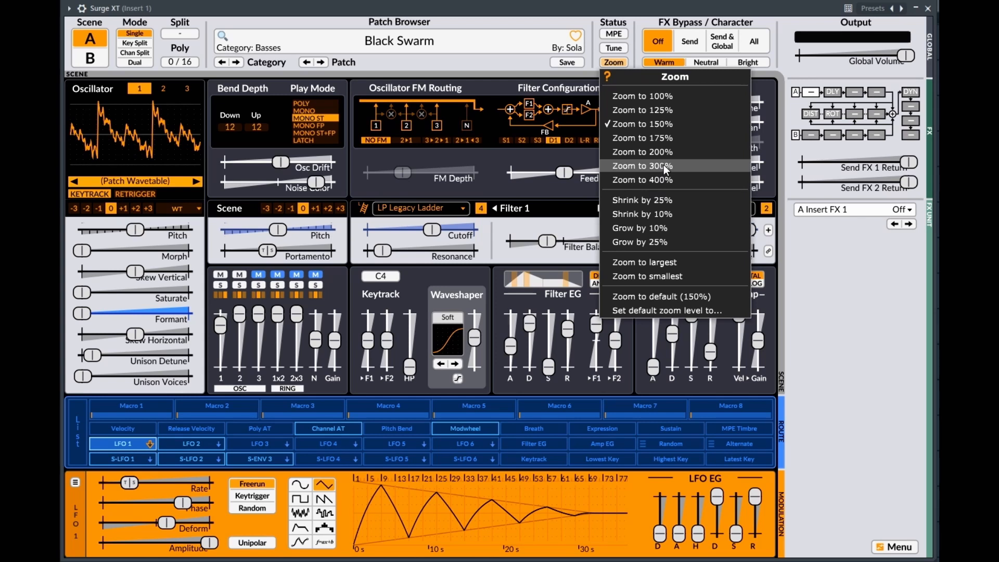
left_click(660, 111)
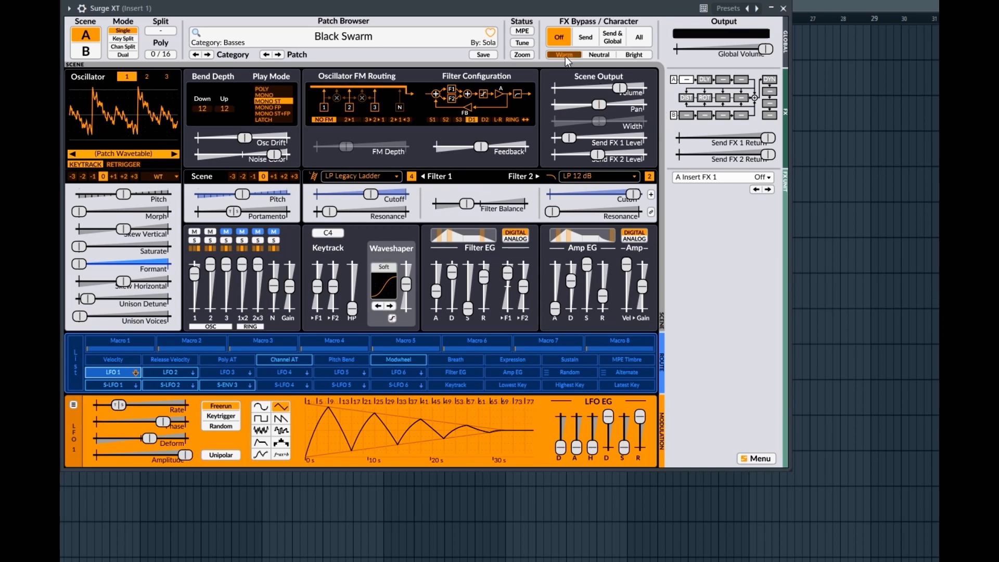
left_click(527, 54)
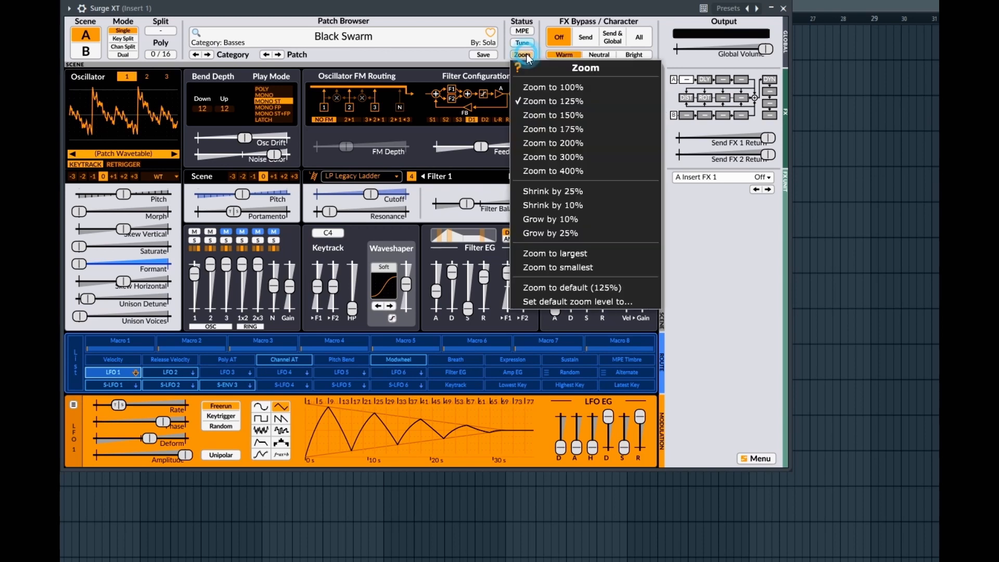
left_click(537, 86)
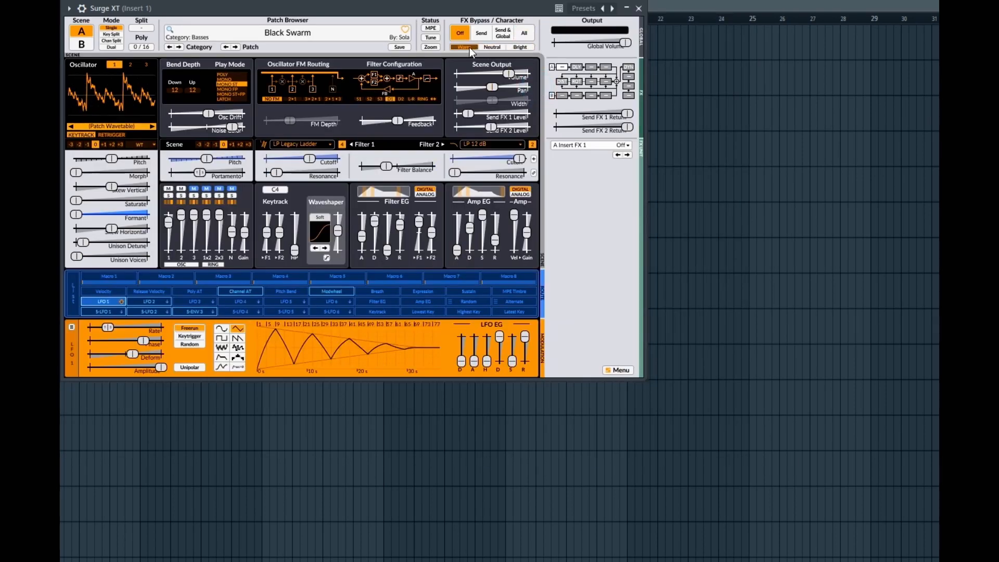
left_click(431, 46)
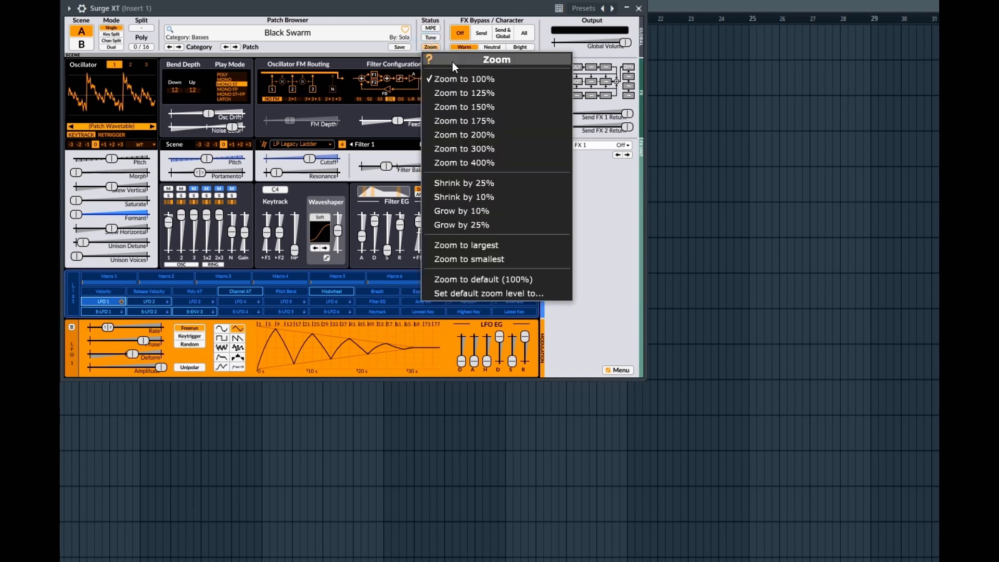
left_click(486, 105)
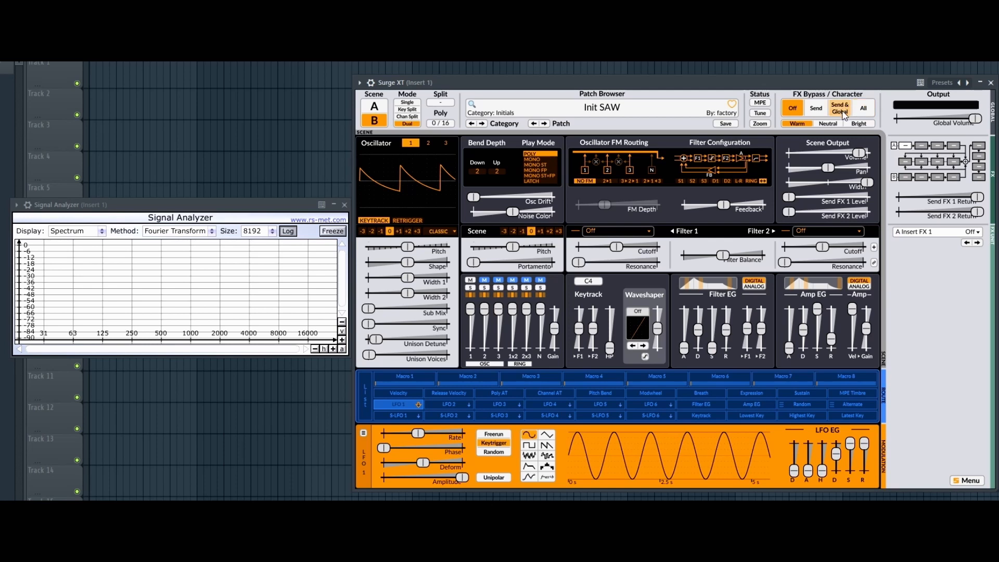
Set the FX bypass to Send, and view its FX Chain Bypass options without choosing one.
left_click(842, 111)
left_click(816, 108)
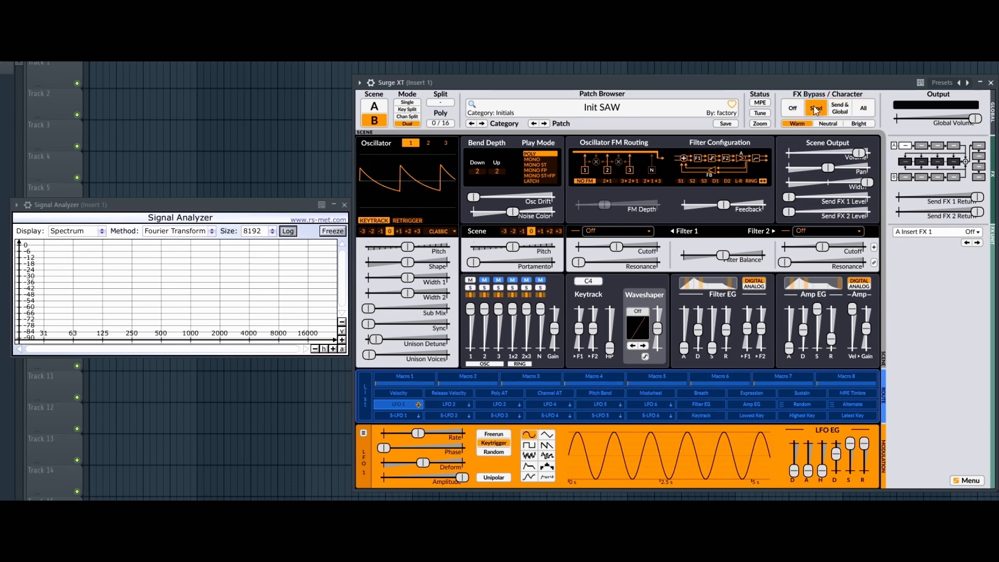
right_click(816, 108)
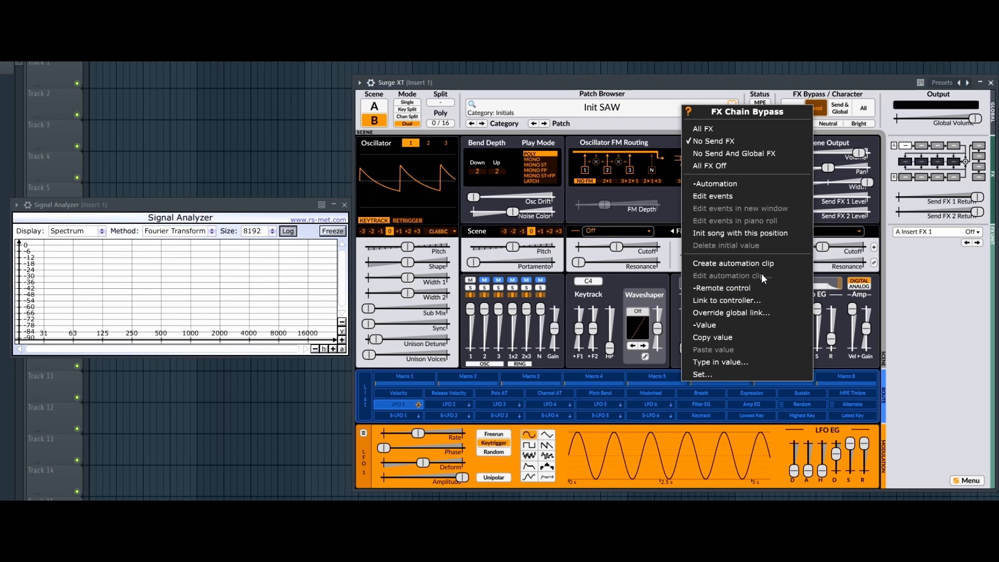
left_click(902, 270)
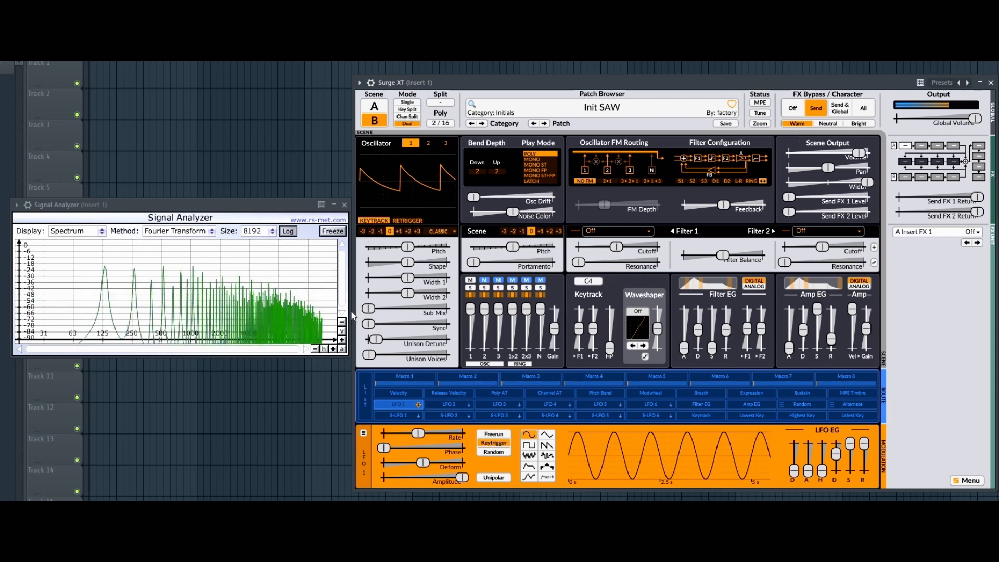
Compare the Bright, Neutral and Warm character settings of the Init SAW patch in the spectrum analyzer, ending on Bright.
left_click(859, 124)
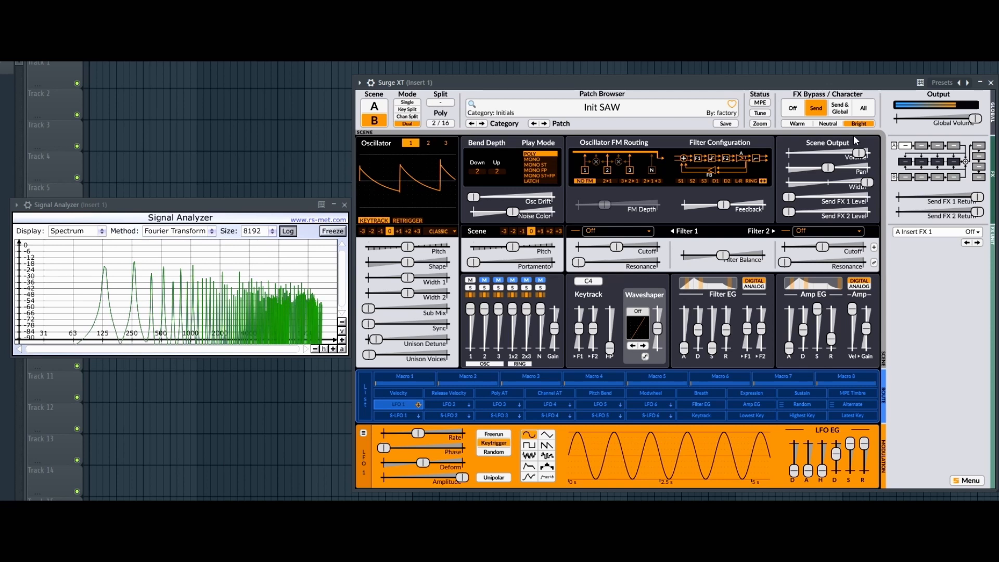
left_click(830, 124)
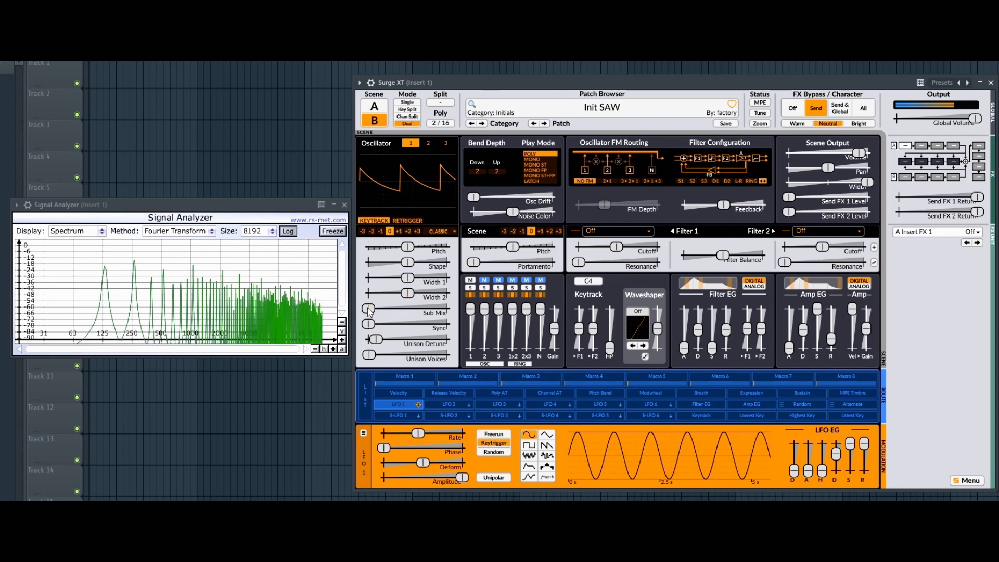
left_click(798, 125)
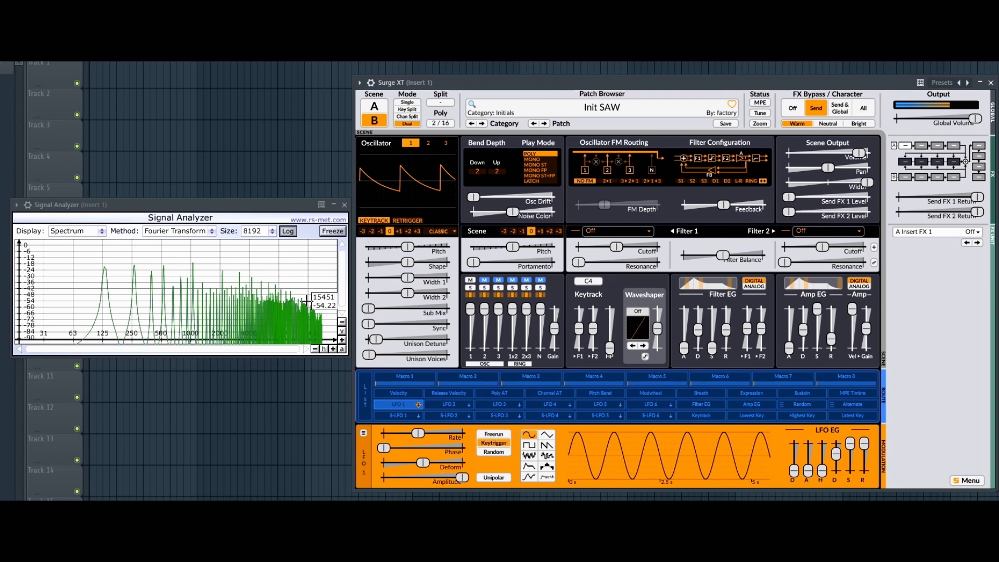
left_click(861, 124)
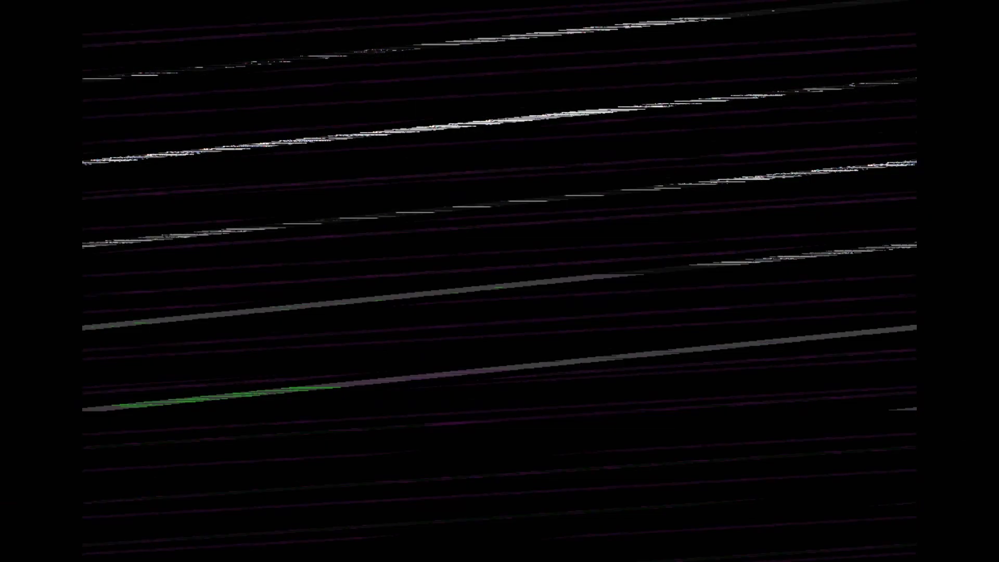